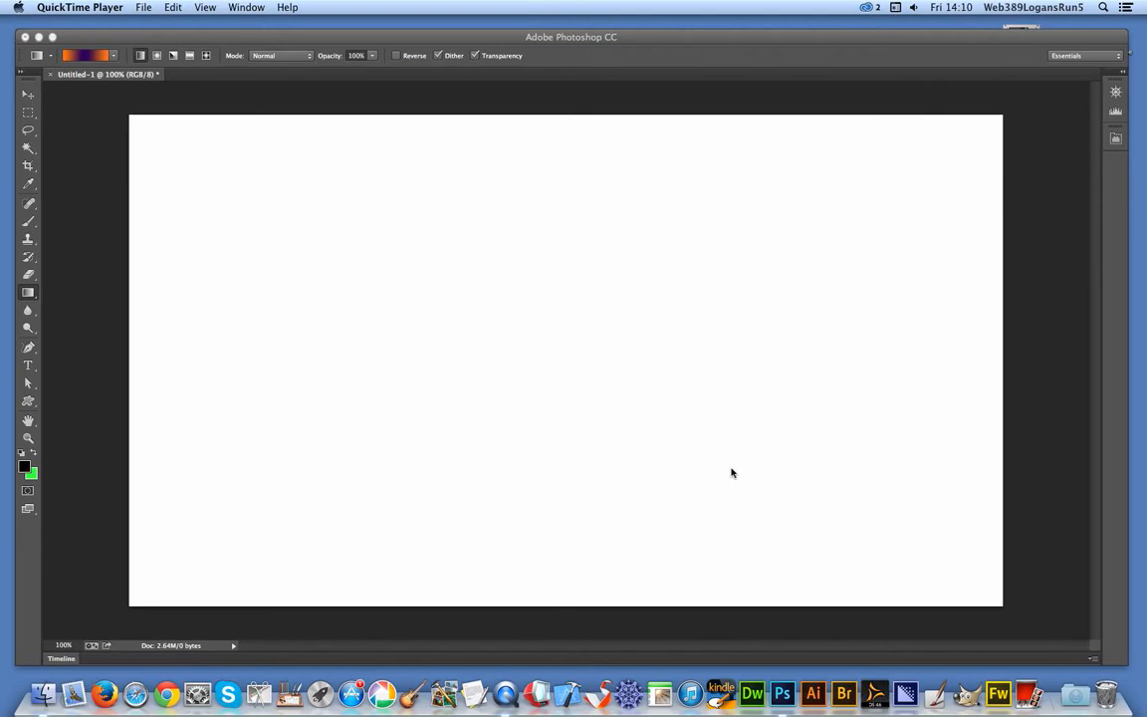
# Switch to Photoshop, move the Channels panel over the middle of the canvas and browse the gradient presets.
pyautogui.click(663, 39)
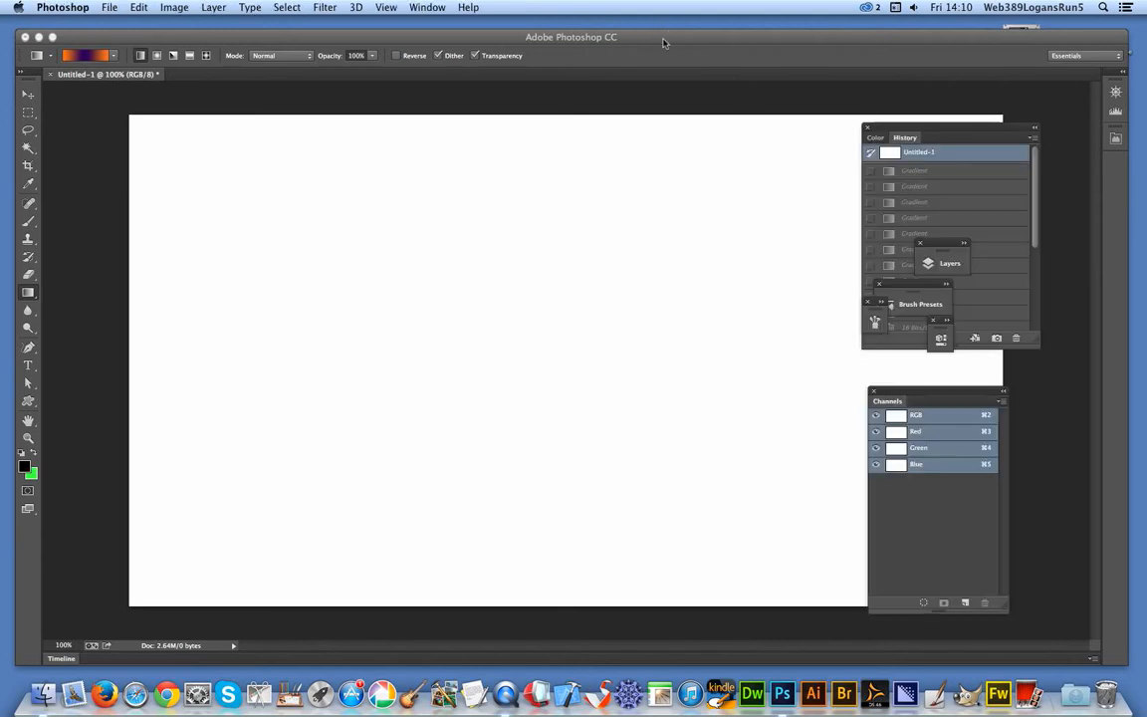
pyautogui.moveTo(902, 393); pyautogui.dragTo(673, 179)
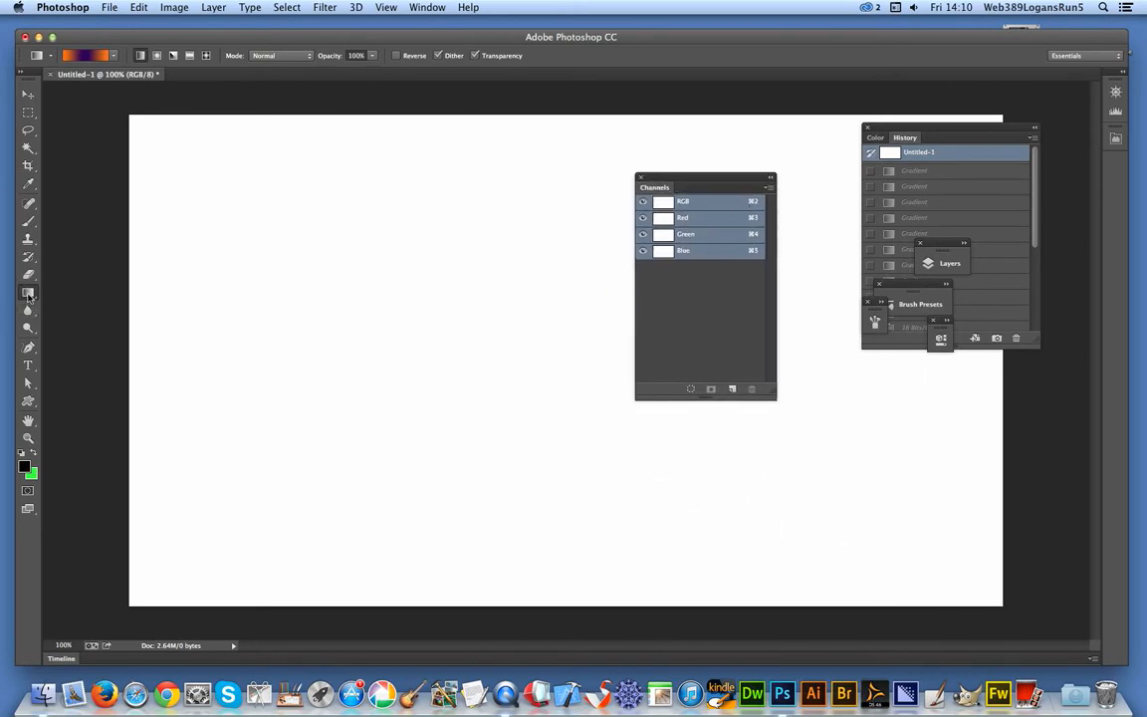
pyautogui.click(114, 56)
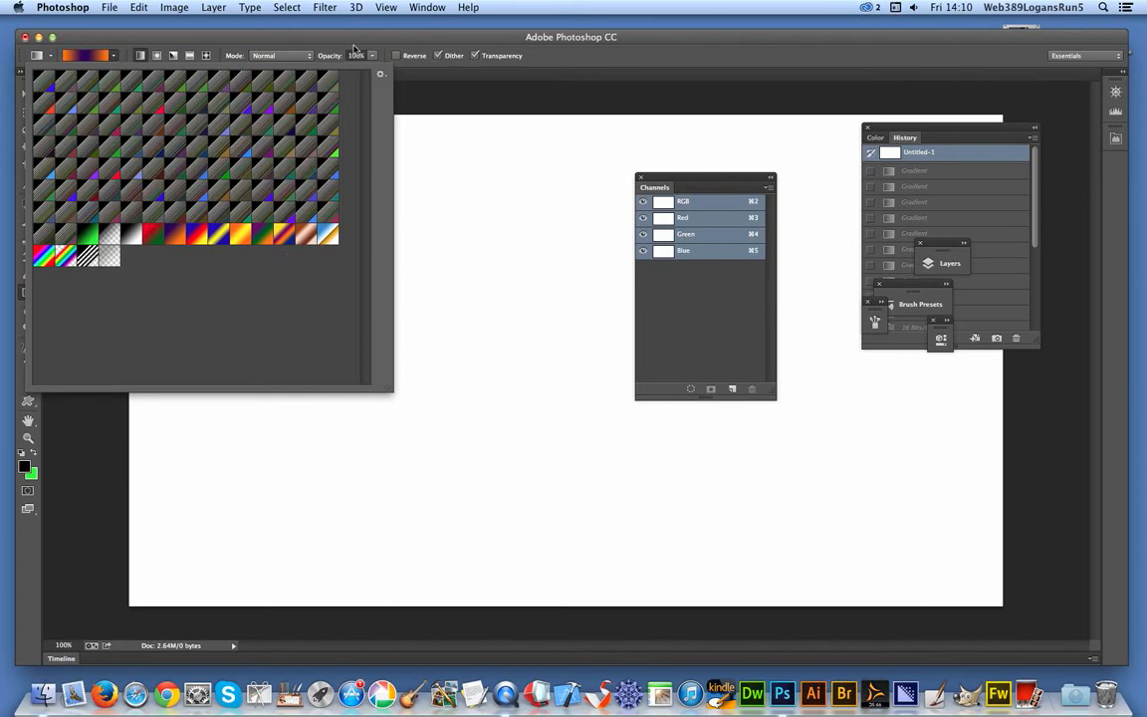
pyautogui.doubleClick(252, 145)
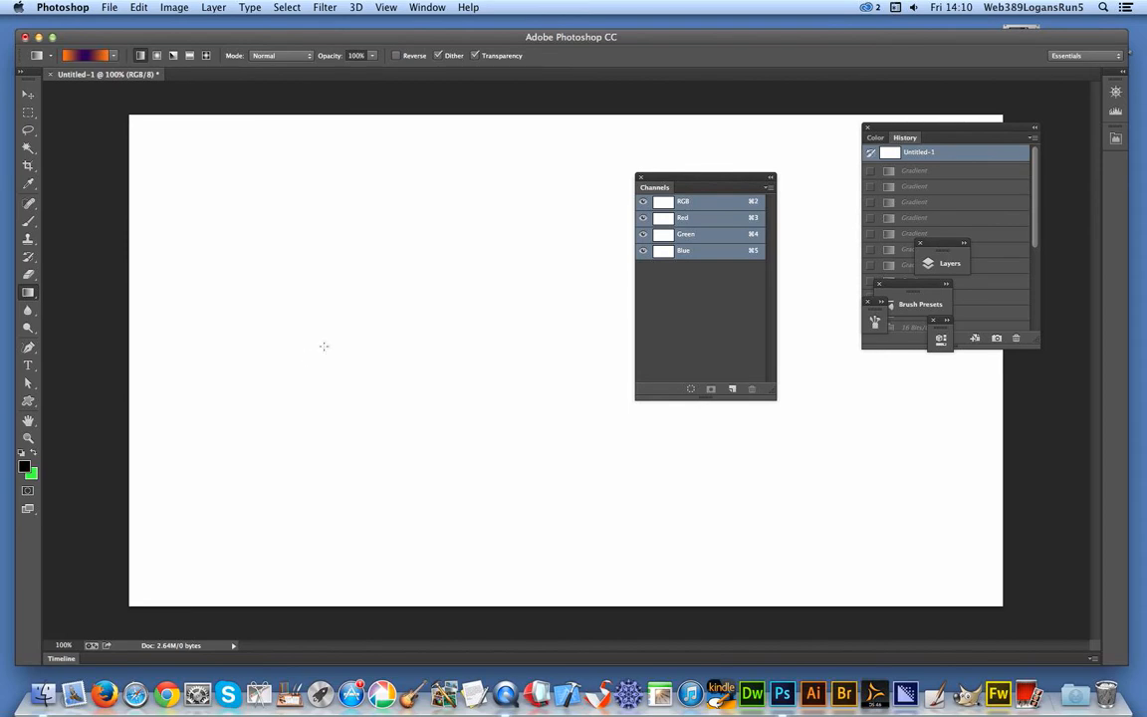
# Draw a linear gradient in the Red channel and cover it with a large radial gradient centred slightly left of the canvas middle.
pyautogui.click(699, 220)
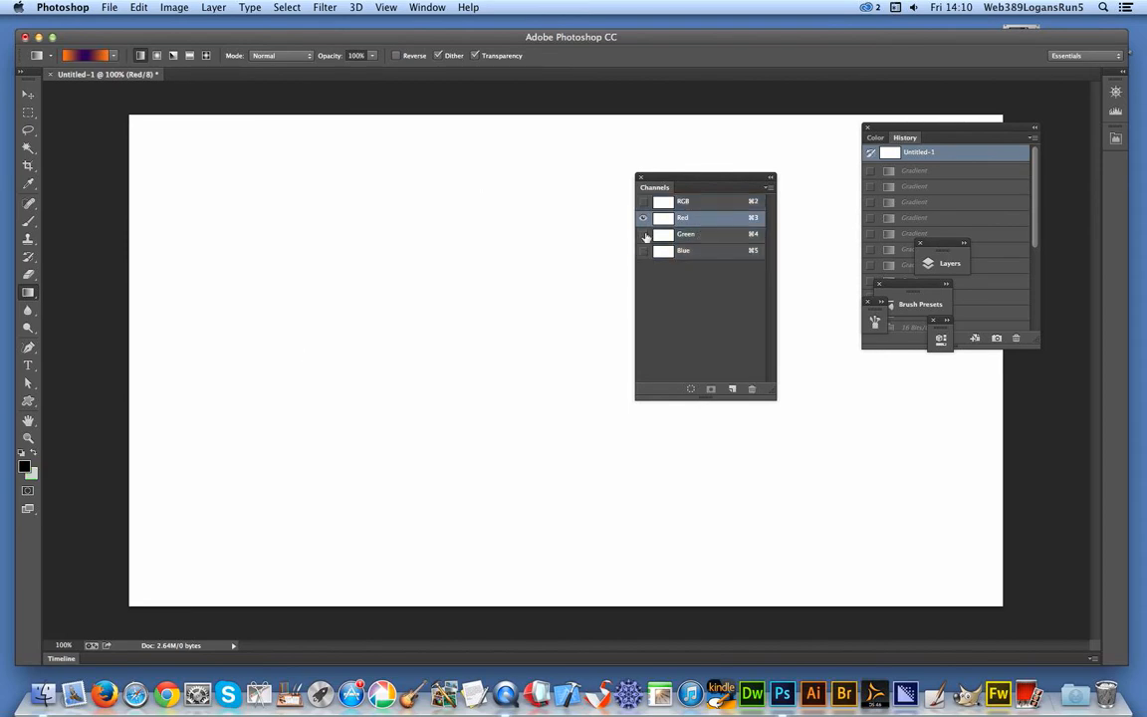
pyautogui.moveTo(396, 262); pyautogui.dragTo(709, 486)
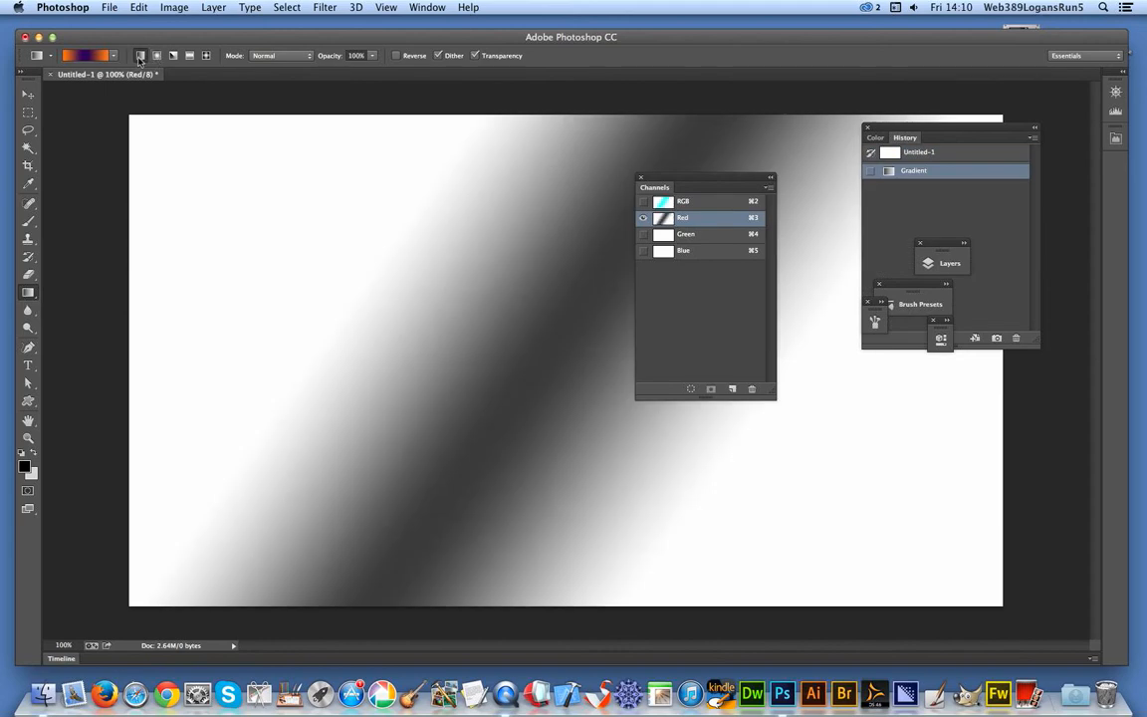
pyautogui.click(157, 55)
pyautogui.moveTo(368, 269); pyautogui.dragTo(609, 450)
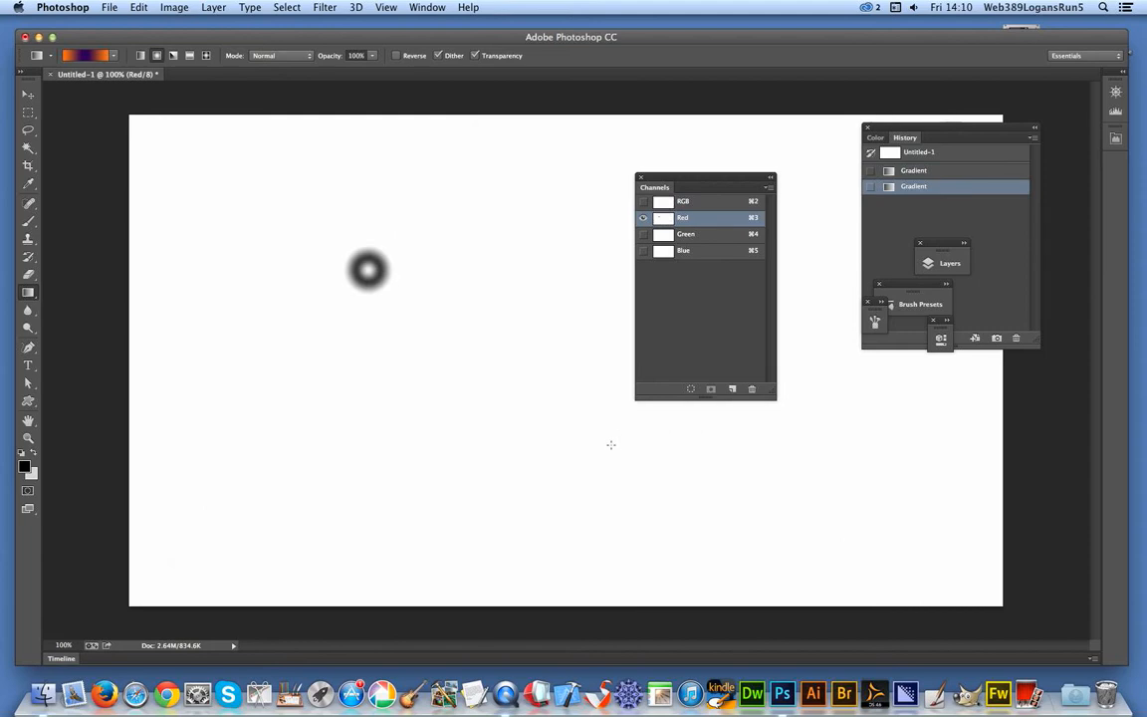
pyautogui.moveTo(441, 332); pyautogui.dragTo(692, 586)
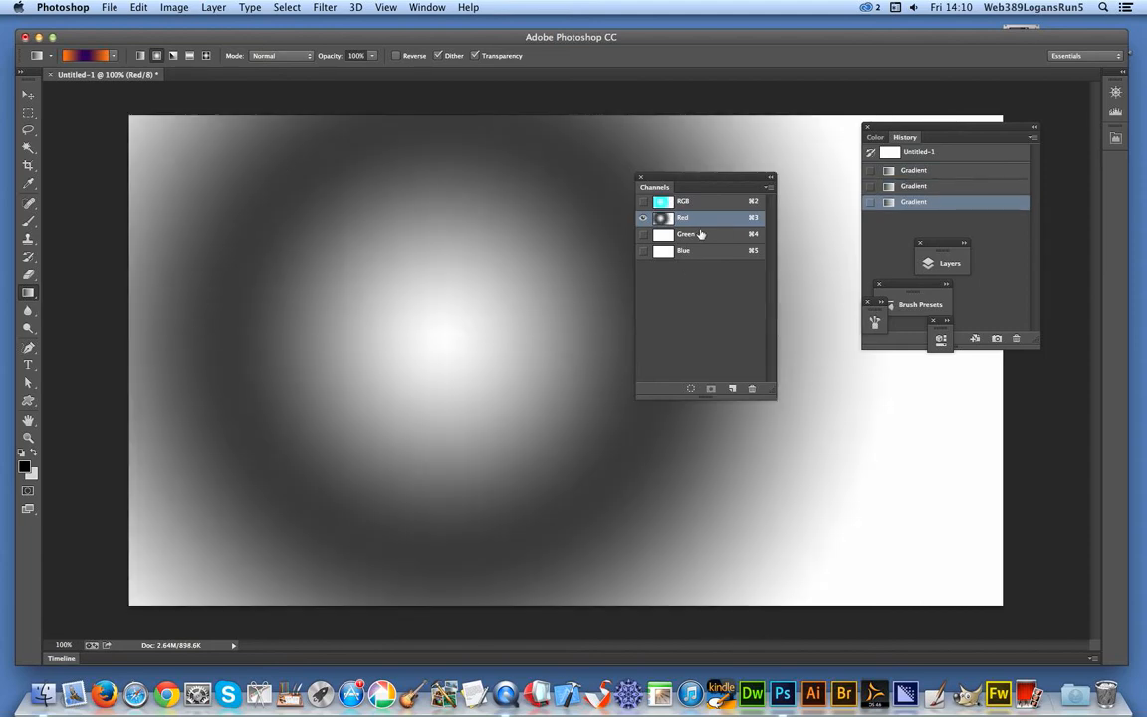
# Draw a large radial gradient in each of the Green and Blue channels and display the RGB composite.
pyautogui.press('super+4')
pyautogui.moveTo(650, 133); pyautogui.dragTo(230, 575)
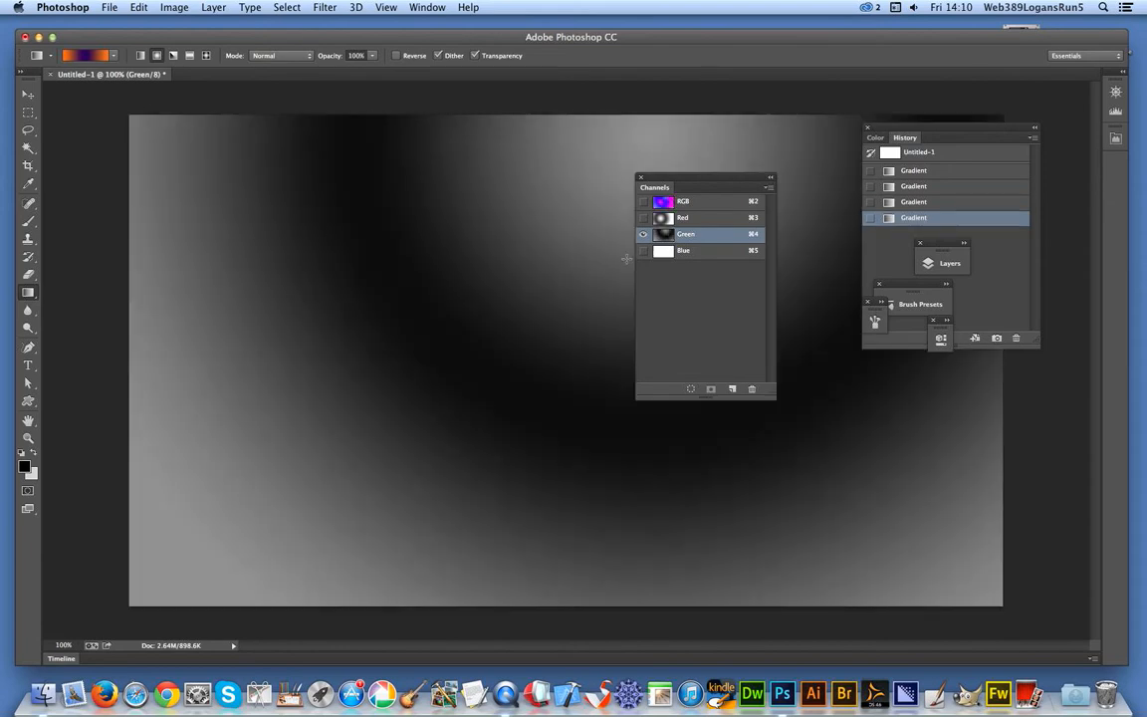
pyautogui.click(694, 258)
pyautogui.moveTo(781, 553); pyautogui.dragTo(417, 128)
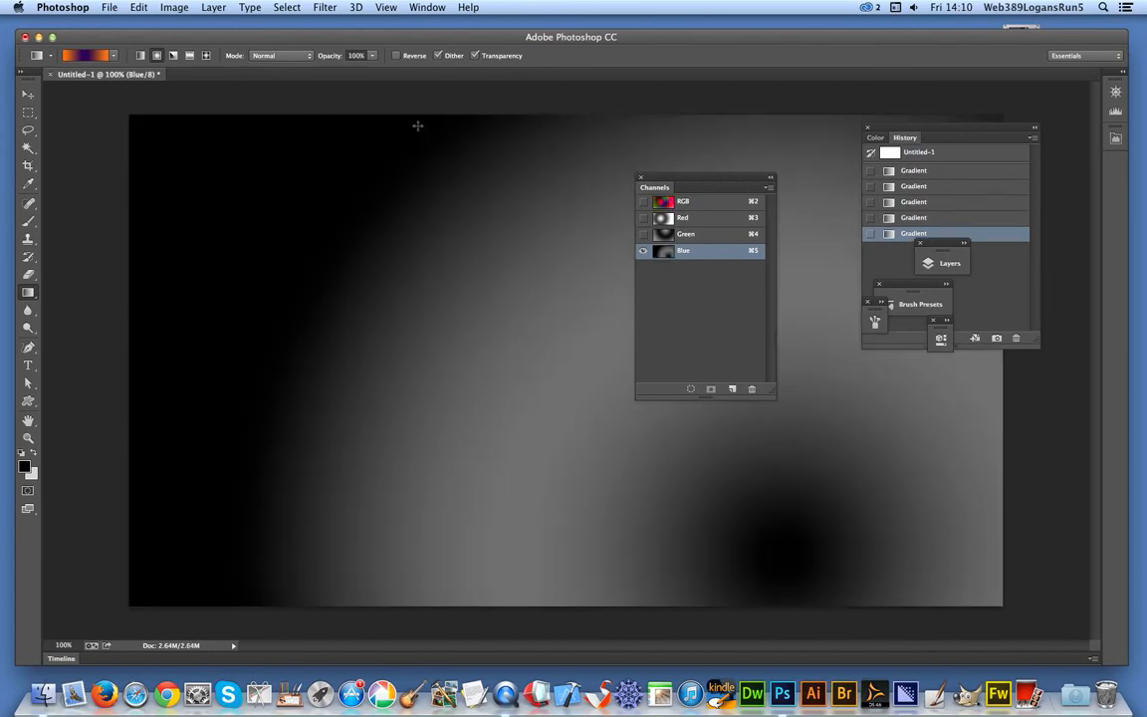
pyautogui.click(700, 207)
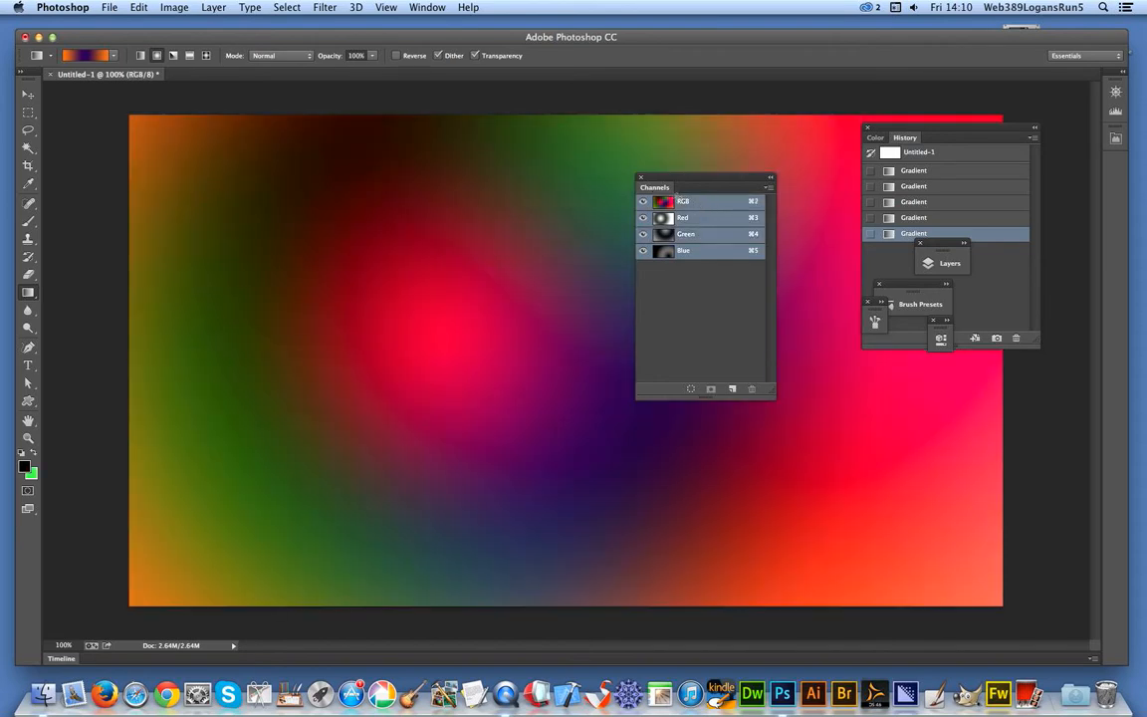
# Place the Channels panel below History and draw three radial gradients in Overlay mode across the Red channel, ending on the RGB composite.
pyautogui.moveTo(677, 181); pyautogui.dragTo(903, 345)
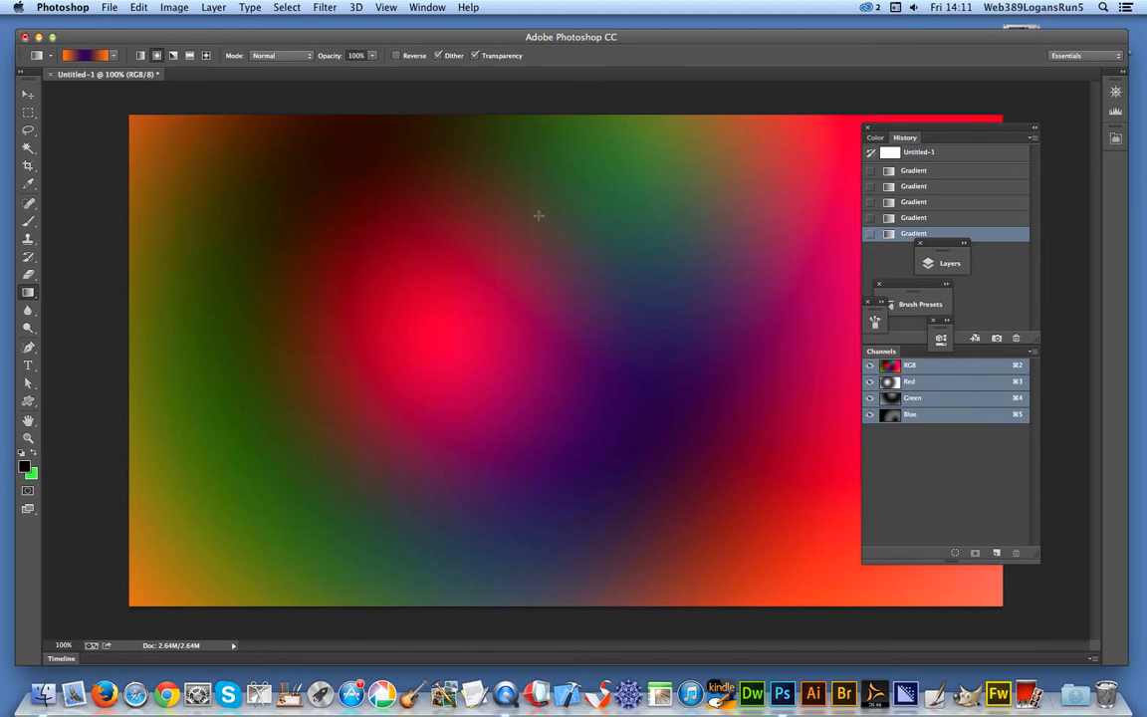
pyautogui.click(157, 56)
pyautogui.click(906, 381)
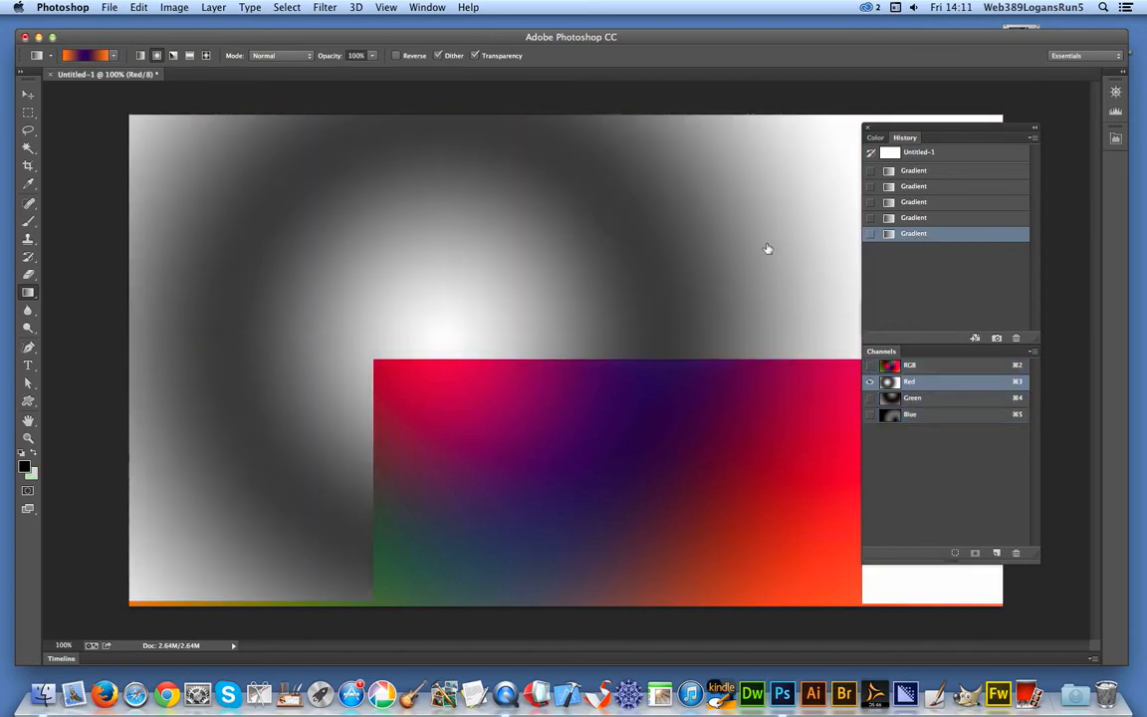
pyautogui.click(251, 57)
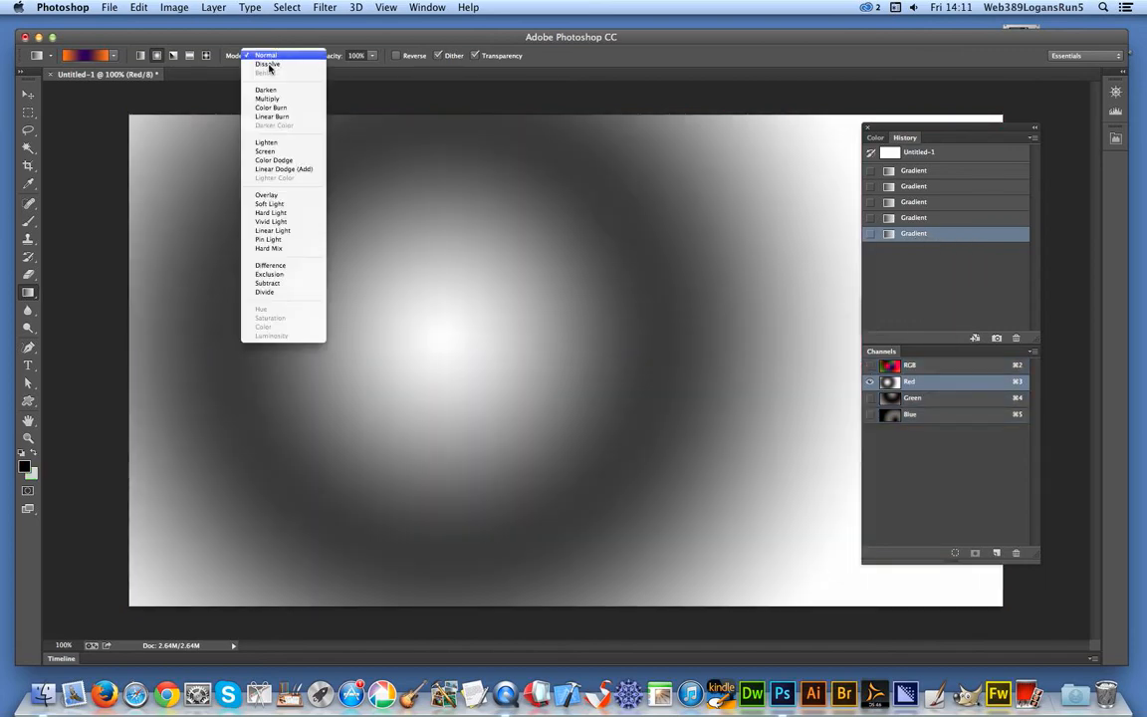
pyautogui.click(282, 199)
pyautogui.moveTo(604, 215); pyautogui.dragTo(339, 329)
pyautogui.moveTo(571, 460); pyautogui.dragTo(408, 274)
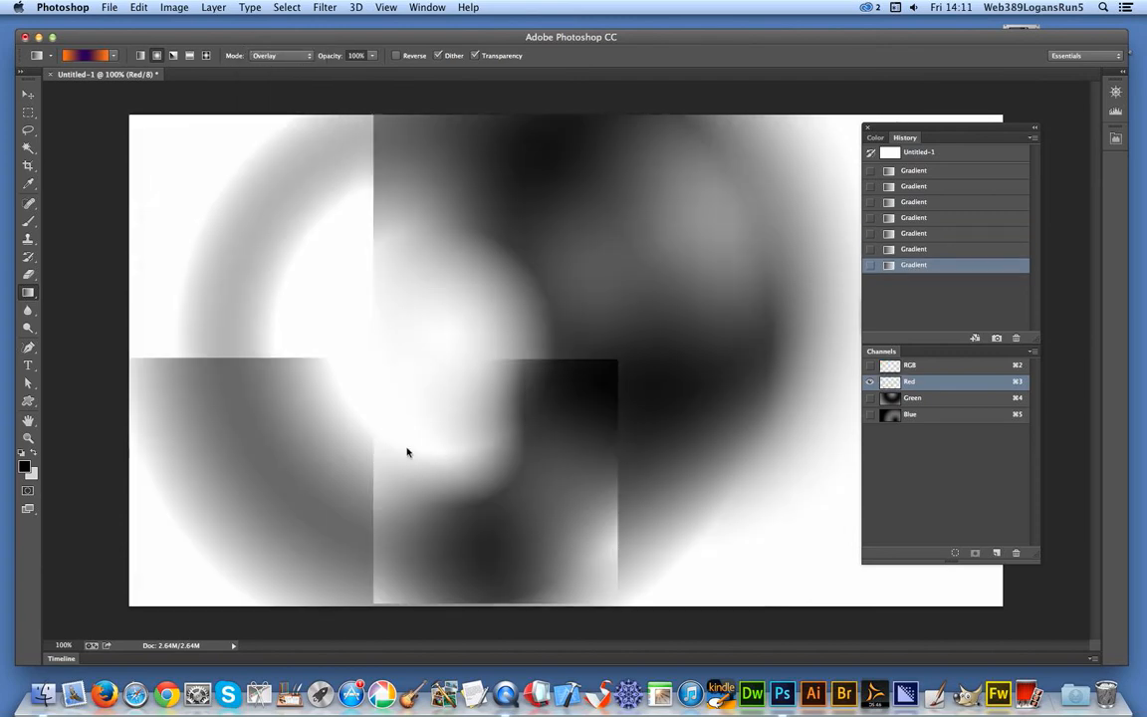
pyautogui.moveTo(287, 494); pyautogui.dragTo(370, 356)
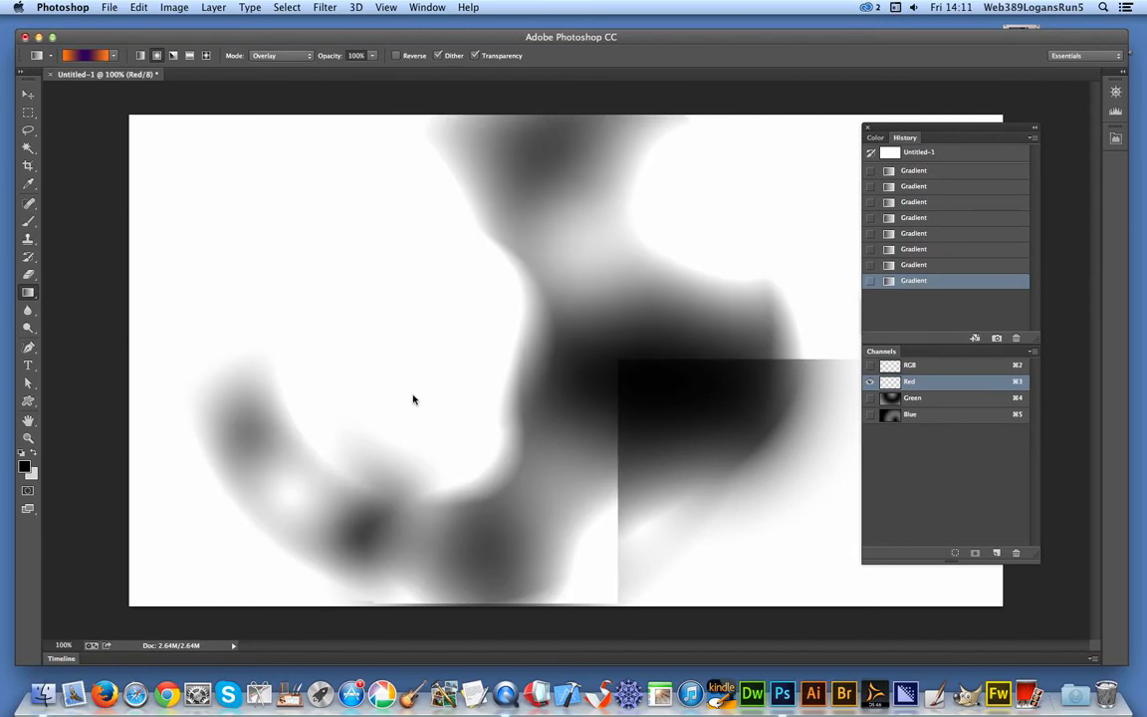
pyautogui.click(889, 366)
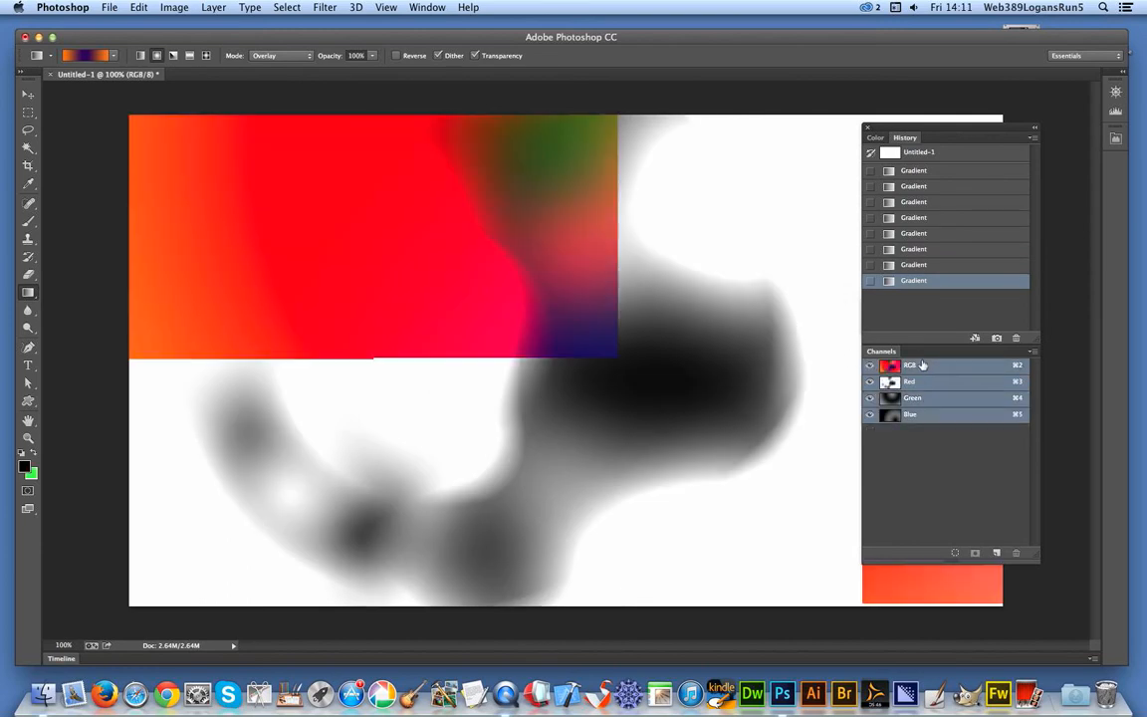
# Draw two radial gradients in Difference mode on the Green channel, starting left of centre and below centre.
pyautogui.press('super+4')
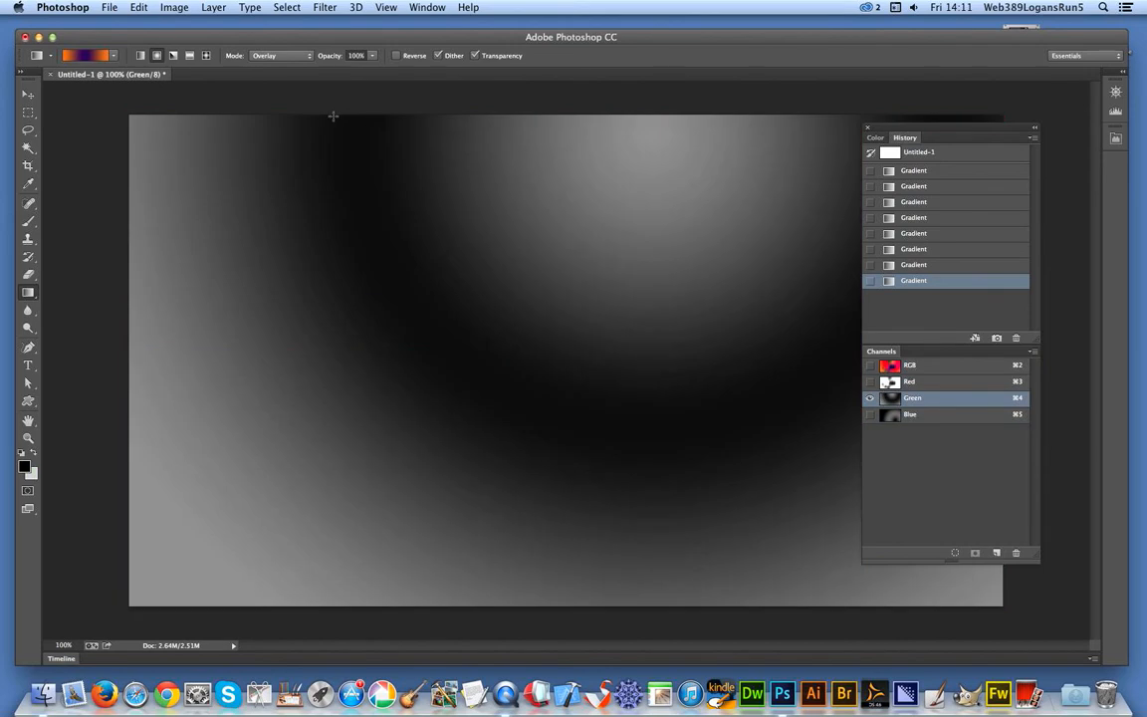
pyautogui.click(269, 55)
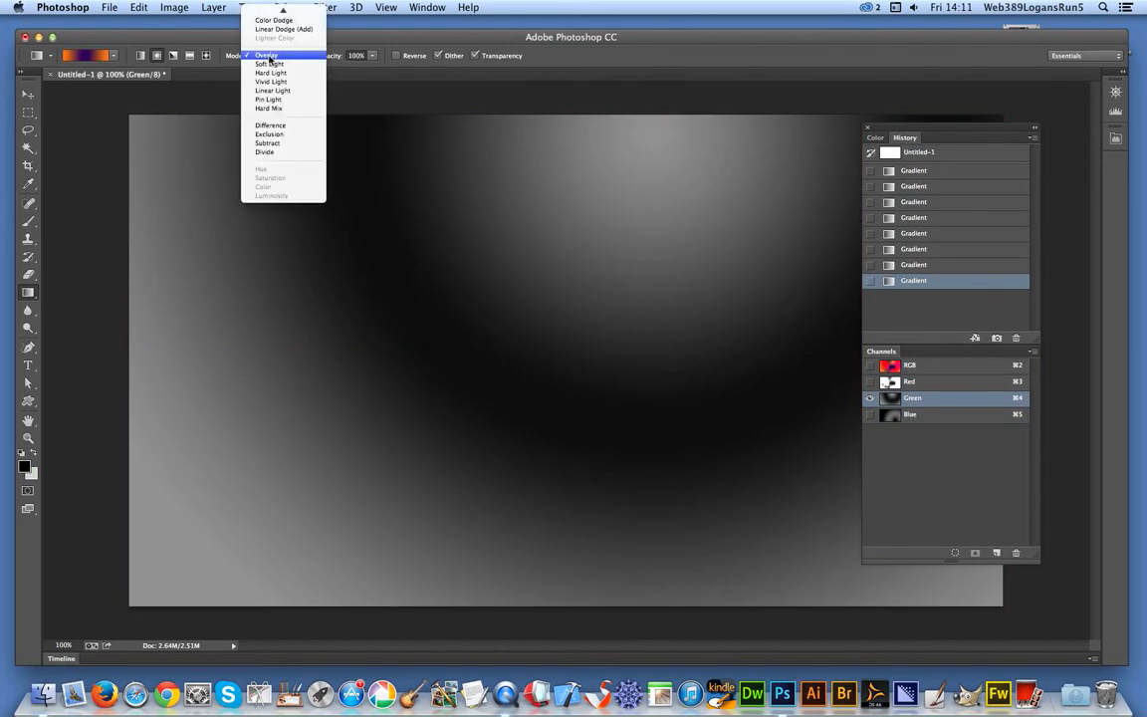
pyautogui.click(289, 124)
pyautogui.moveTo(319, 418); pyautogui.dragTo(619, 225)
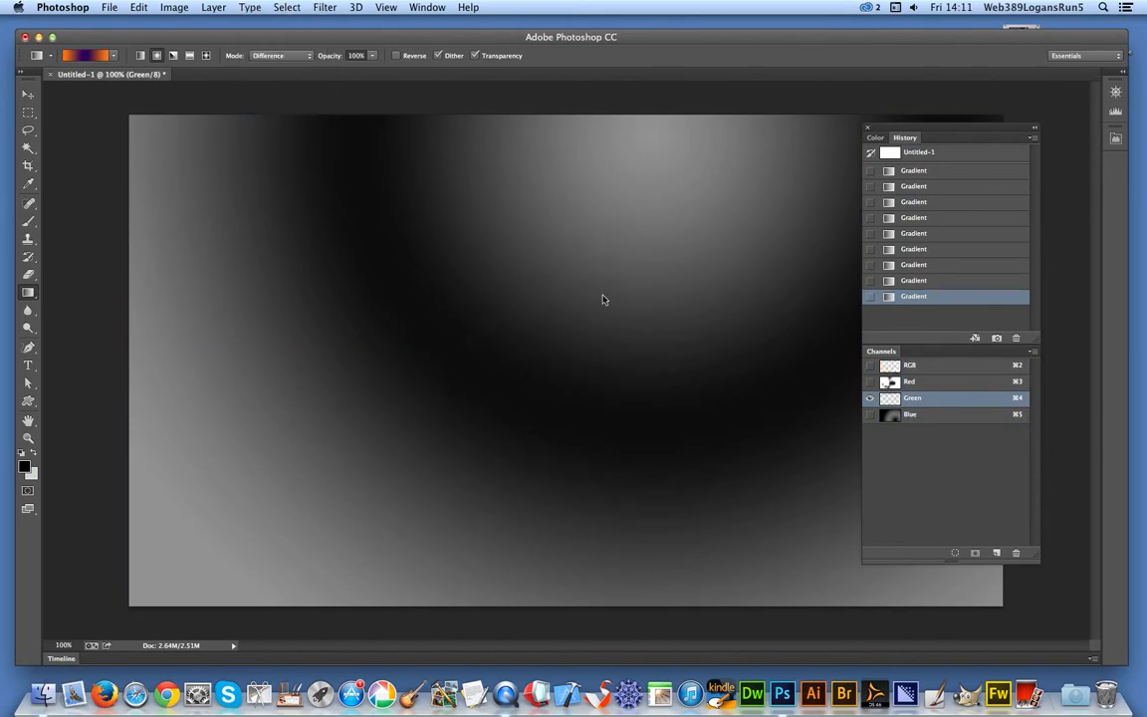
pyautogui.moveTo(627, 469); pyautogui.dragTo(455, 307)
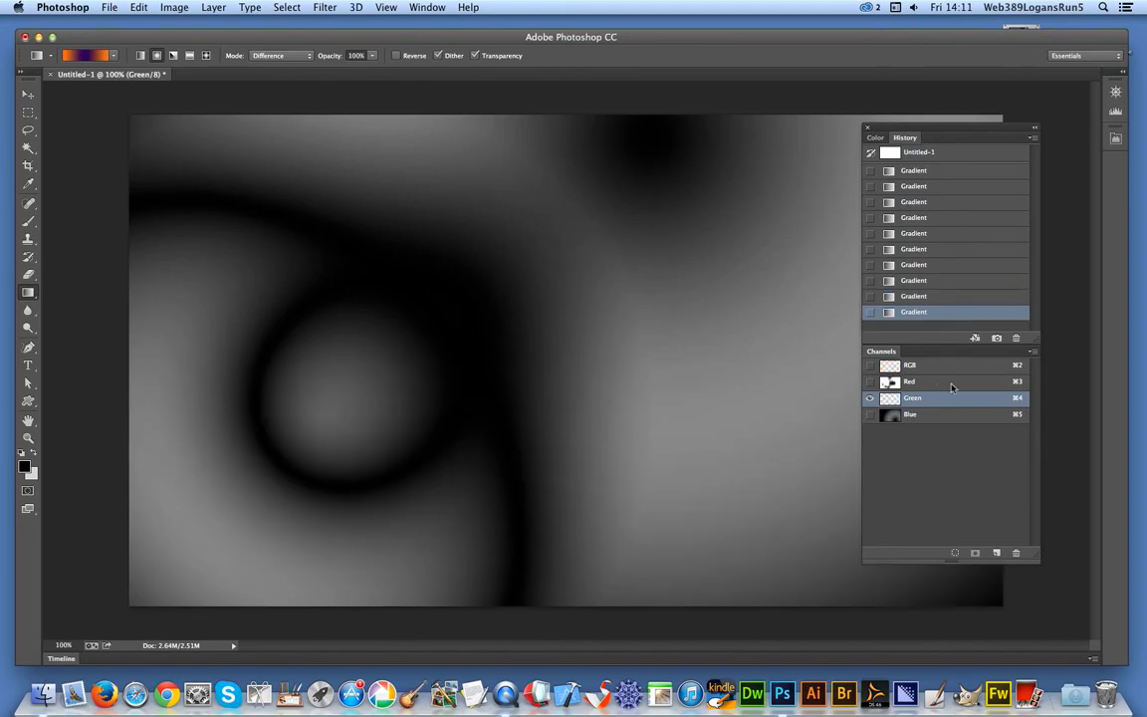
# Add a radial Difference gradient to the Red channel from the dark central area outward and display the RGB composite.
pyautogui.click(933, 384)
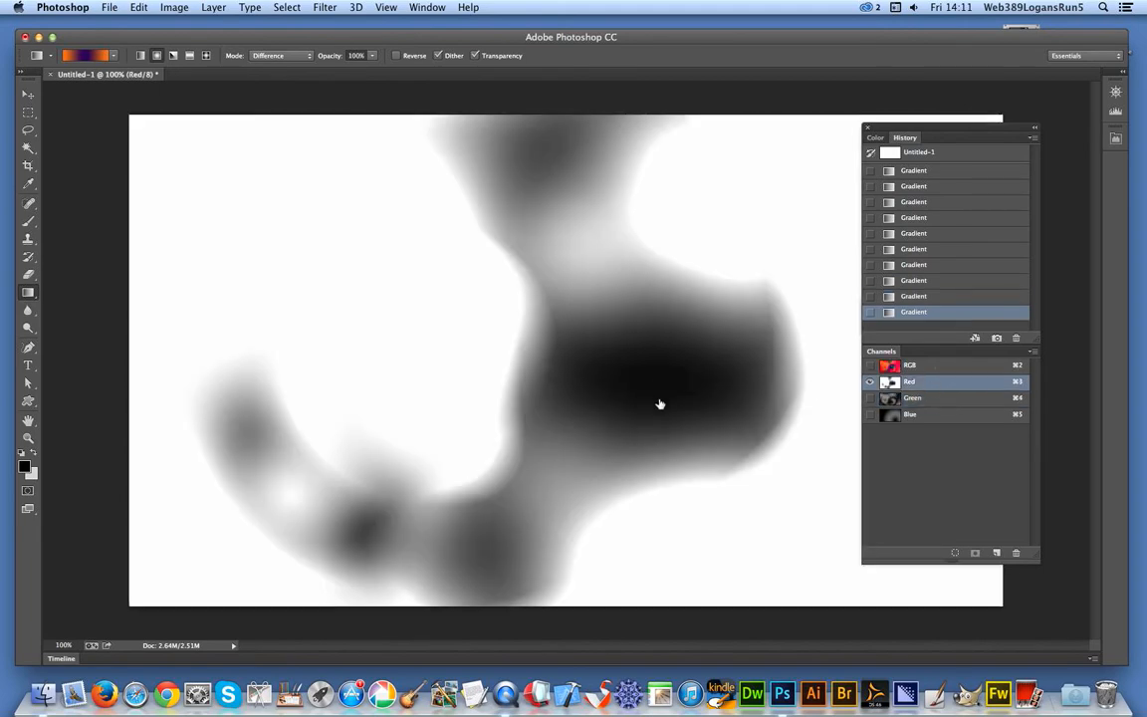
pyautogui.moveTo(660, 402); pyautogui.dragTo(507, 238)
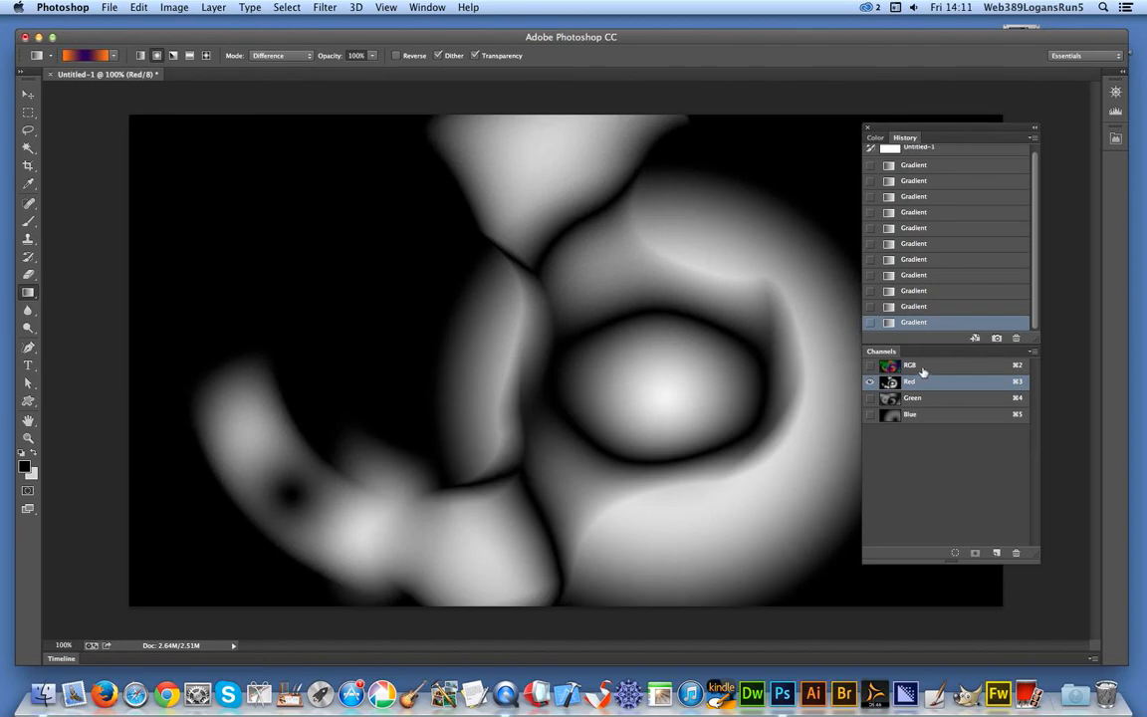
pyautogui.click(931, 366)
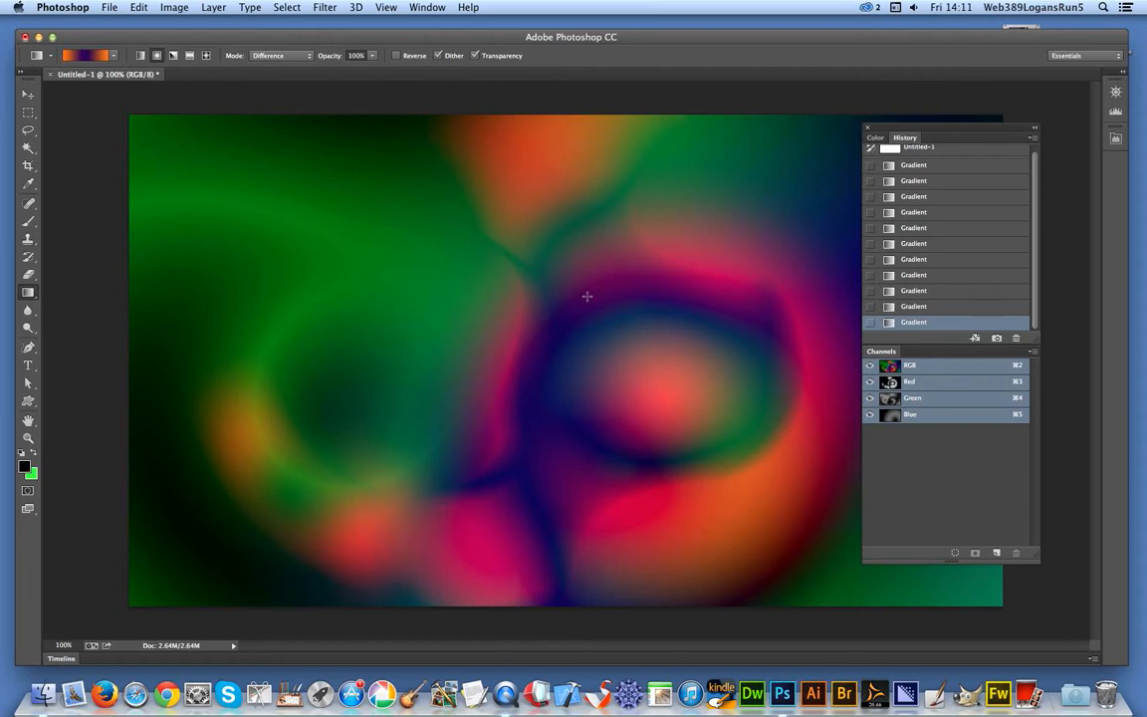
# Convert the image's colour mode to Lab Color.
pyautogui.click(174, 7)
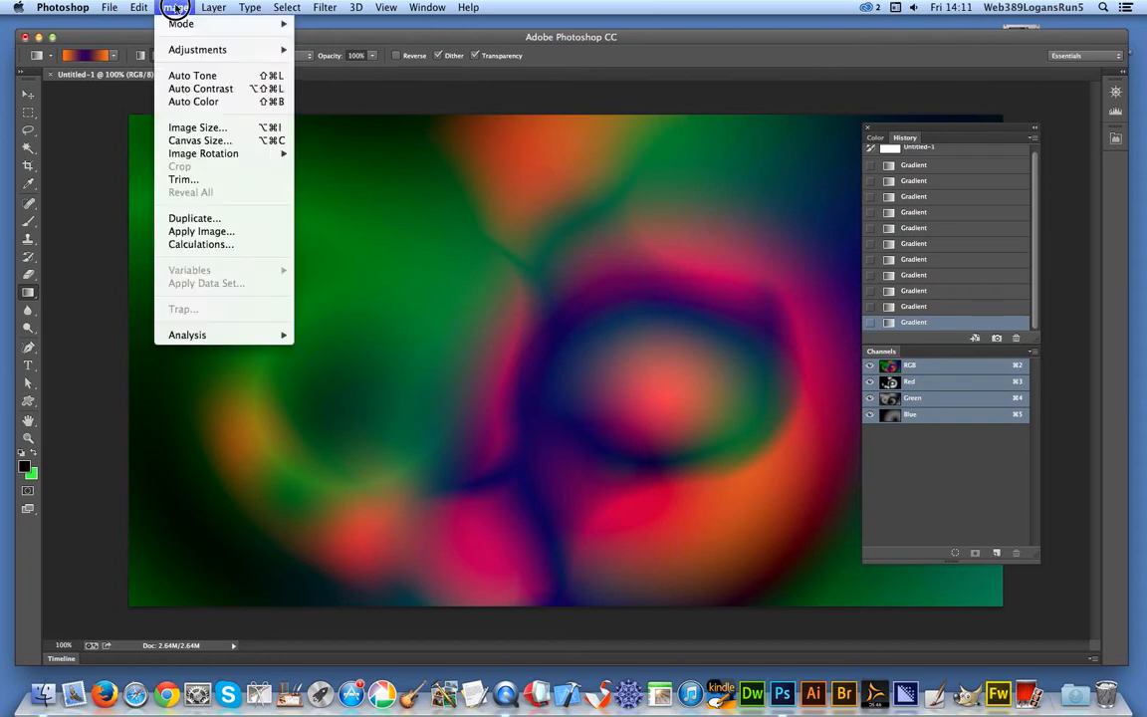
pyautogui.moveTo(165, 23)
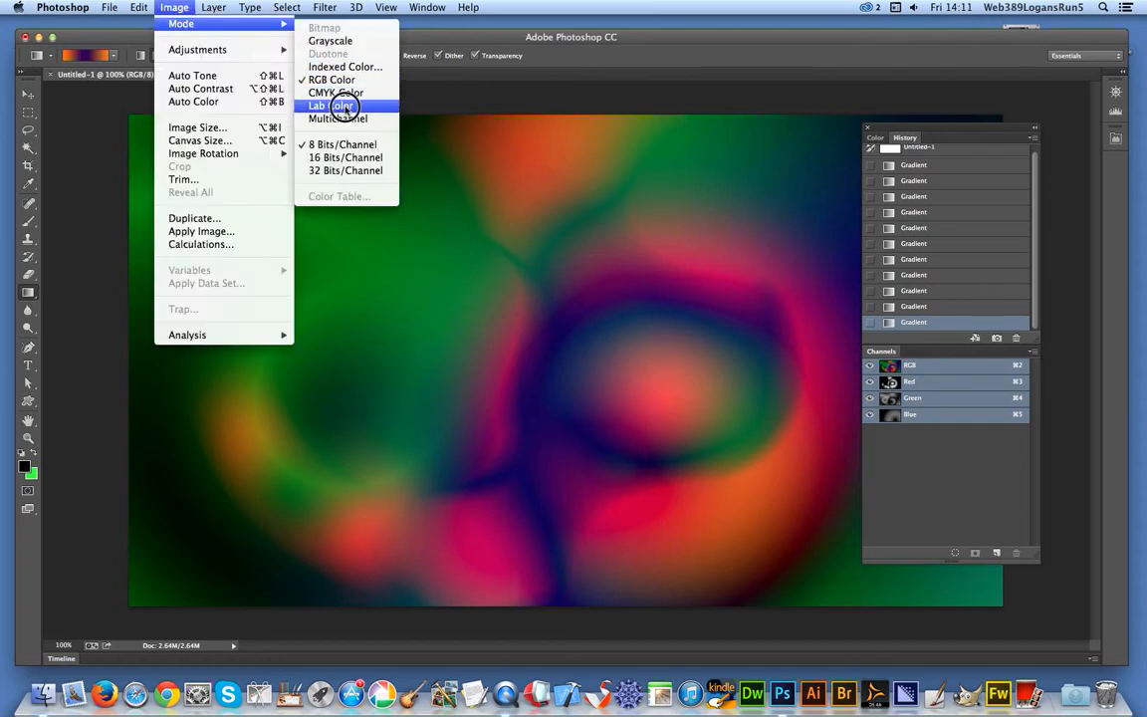
pyautogui.click(343, 105)
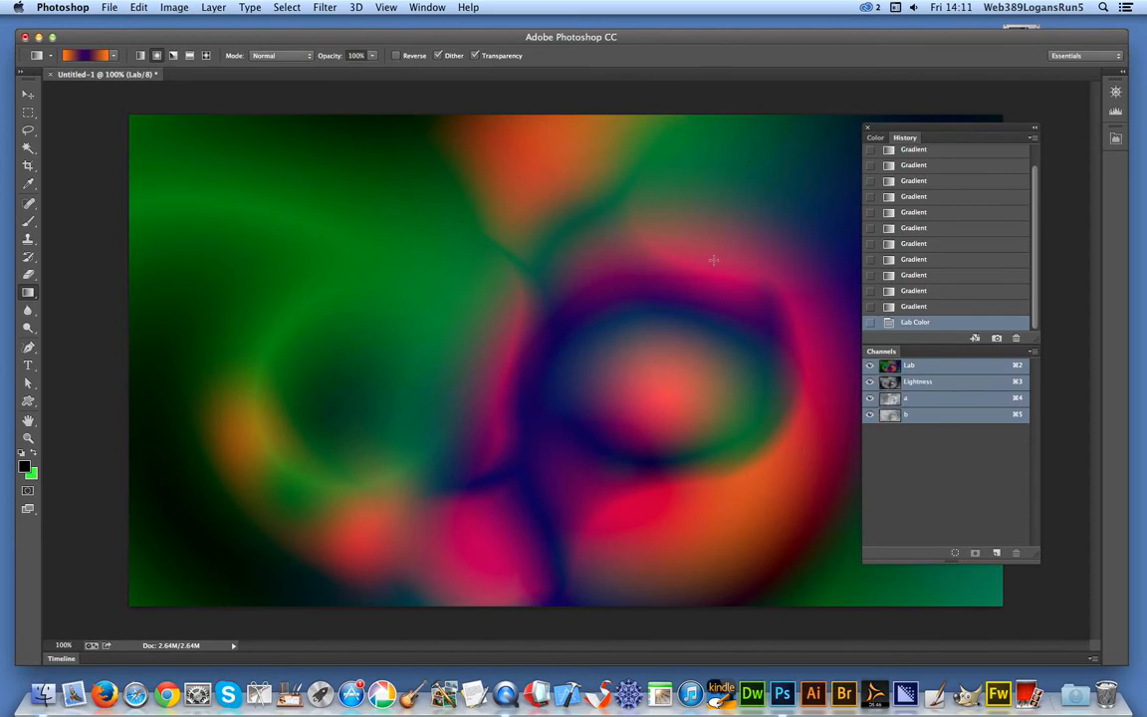
# Draw three radial gradients in Difference mode on the Lightness channel, starting from different points in the left half of the canvas.
pyautogui.click(911, 381)
pyautogui.moveTo(410, 239); pyautogui.dragTo(715, 464)
pyautogui.moveTo(371, 381); pyautogui.dragTo(371, 392)
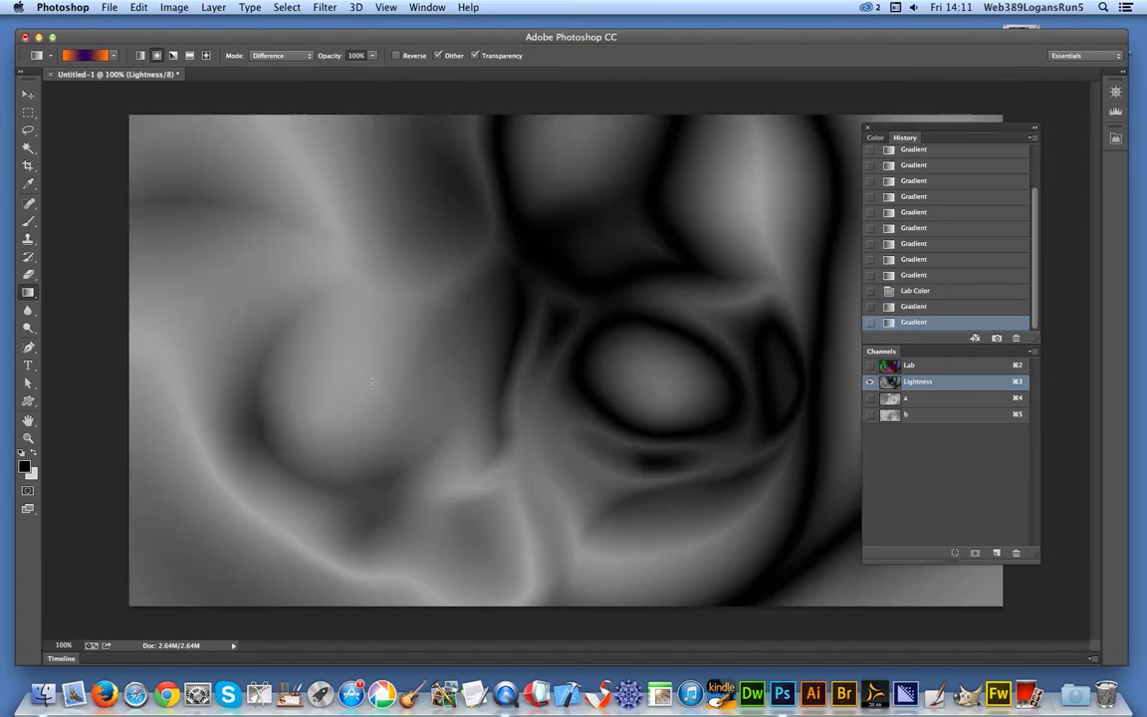
pyautogui.click(269, 55)
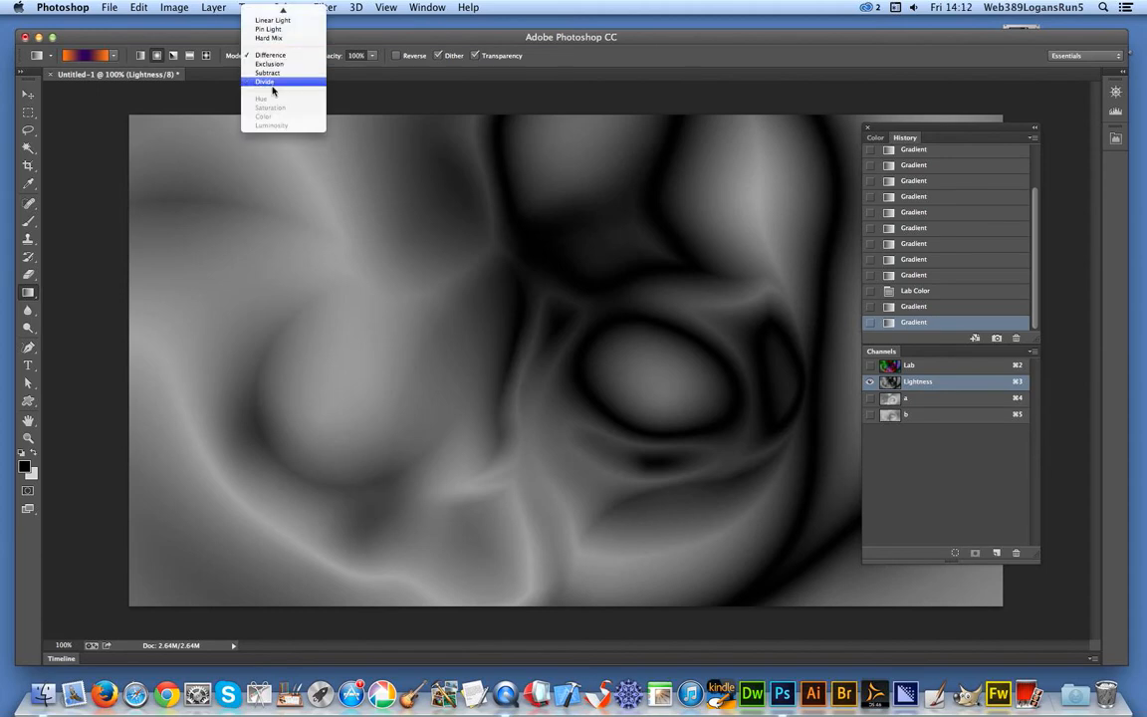
pyautogui.scroll(5, 266, 67)
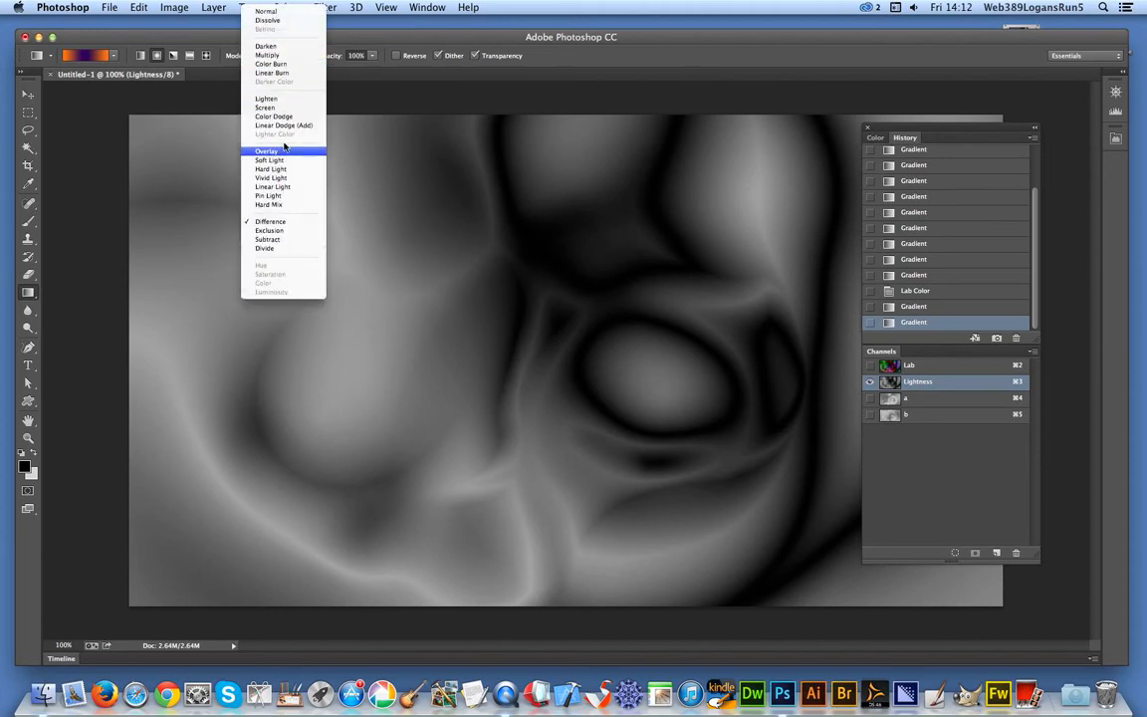
pyautogui.click(413, 253)
pyautogui.moveTo(360, 203); pyautogui.dragTo(463, 401)
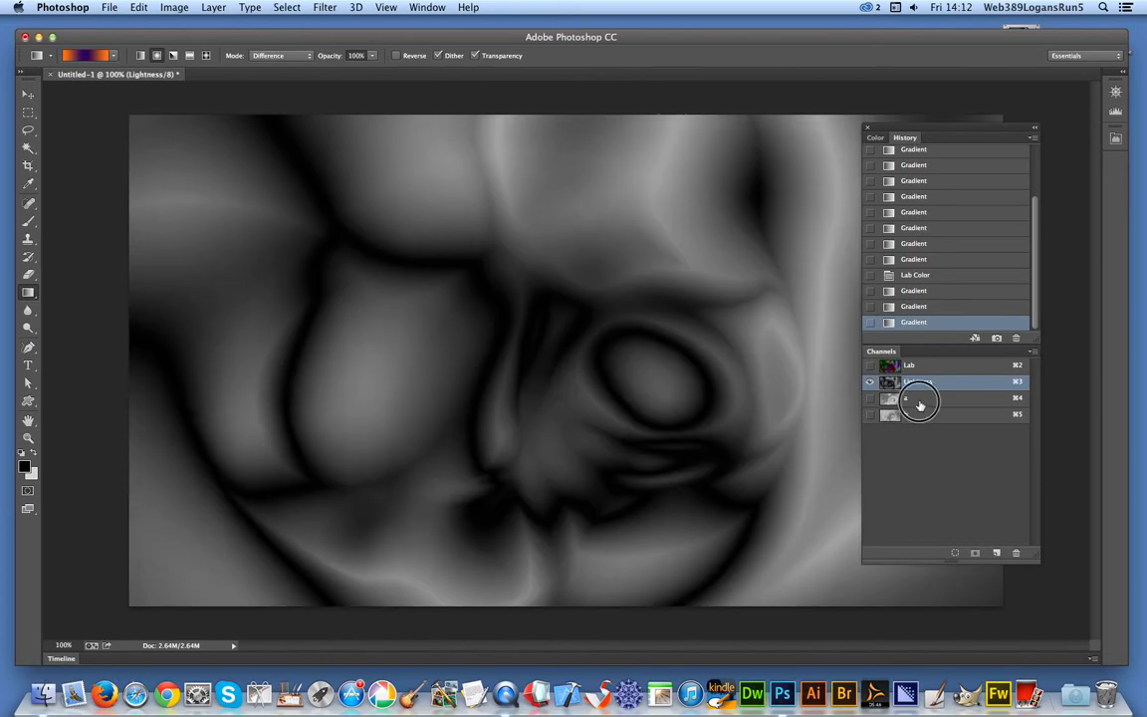
# Draw one large radial Difference gradient in each of the a and b channels and display the Lab composite.
pyautogui.click(914, 397)
pyautogui.moveTo(545, 469); pyautogui.dragTo(389, 155)
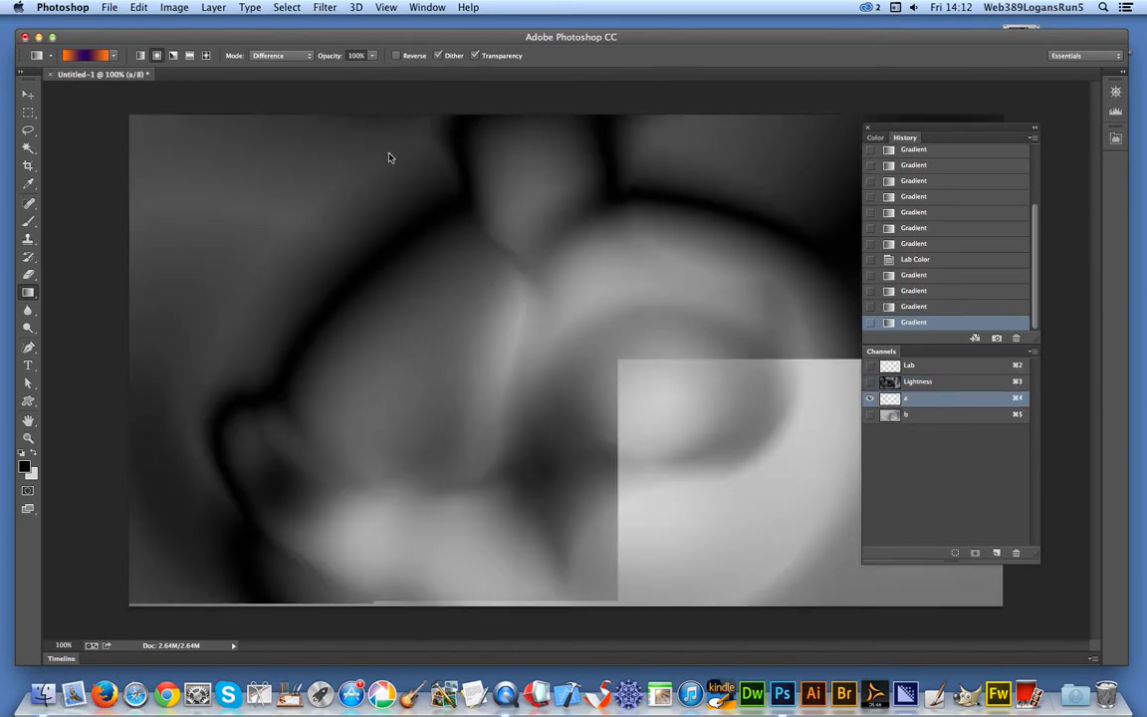
pyautogui.click(914, 414)
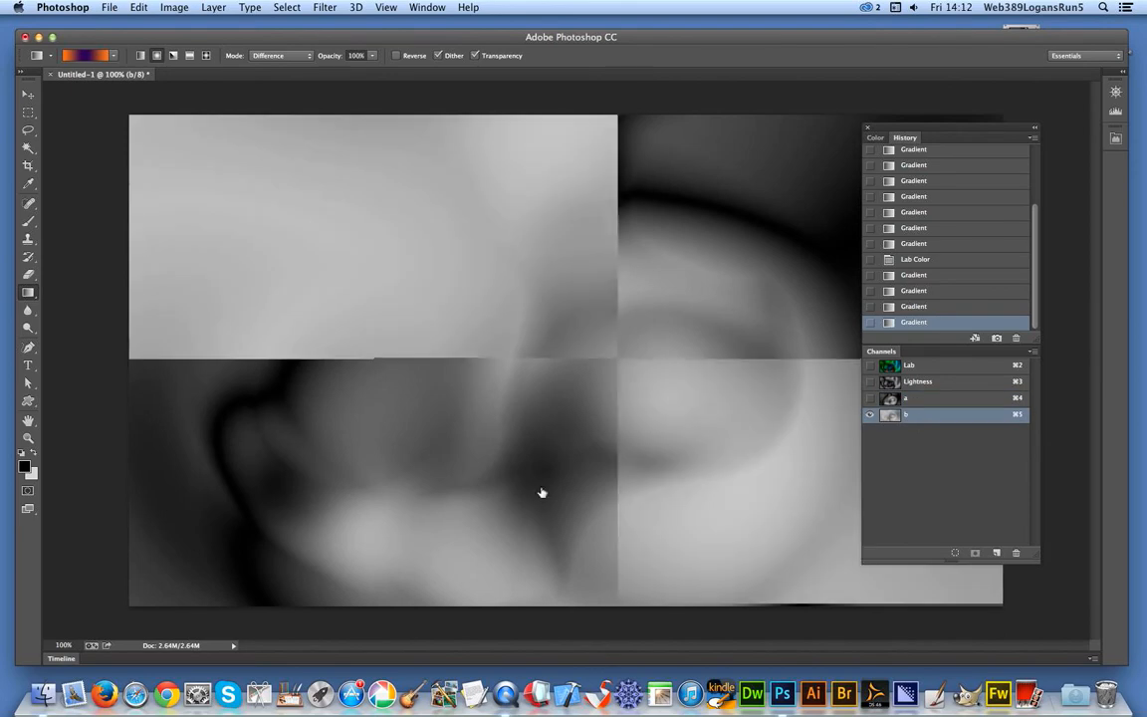
pyautogui.moveTo(319, 494); pyautogui.dragTo(738, 230)
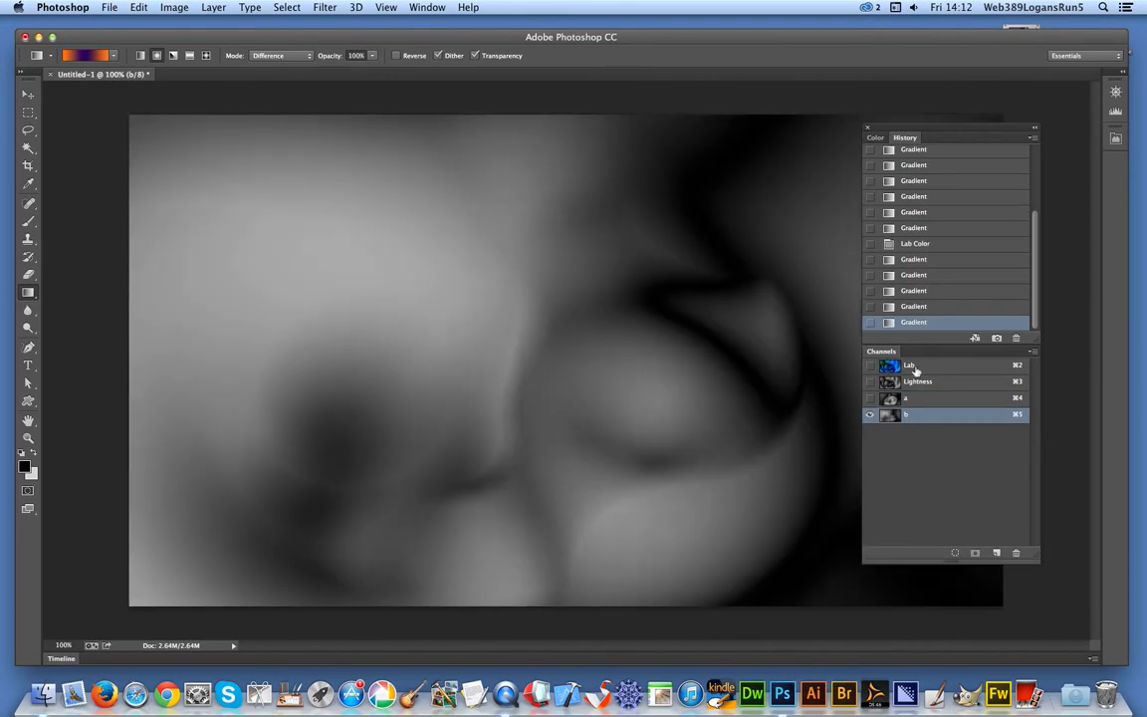
pyautogui.click(912, 366)
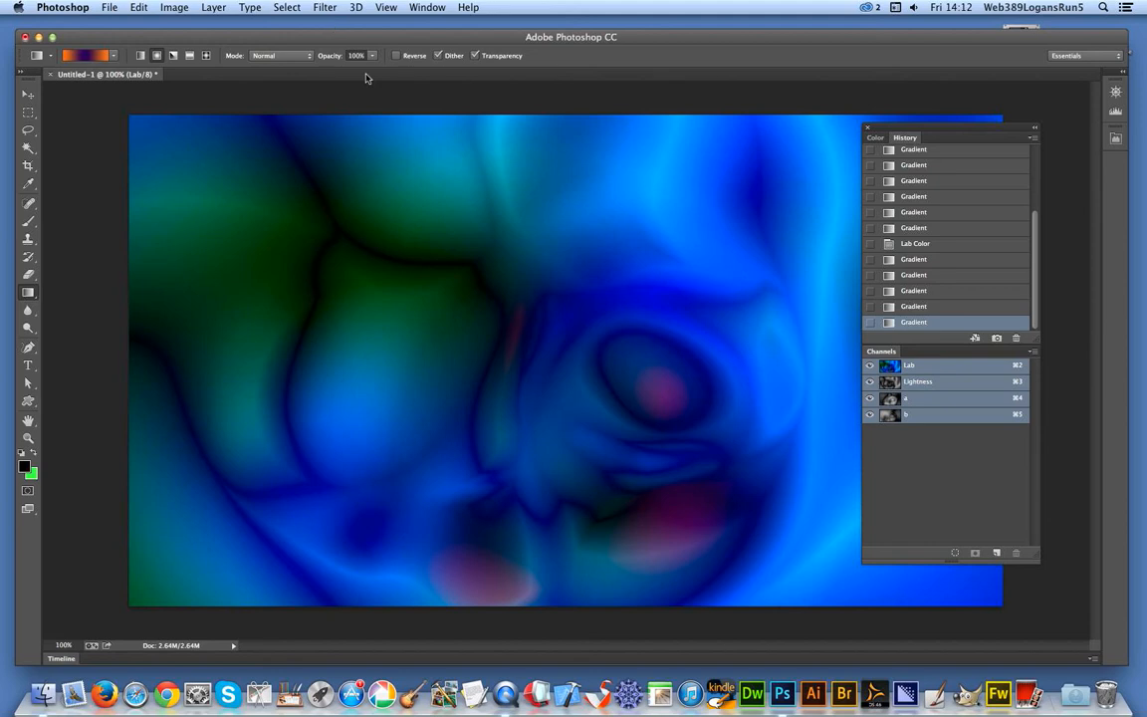
# Convert the image's colour mode to CMYK Color.
pyautogui.click(184, 9)
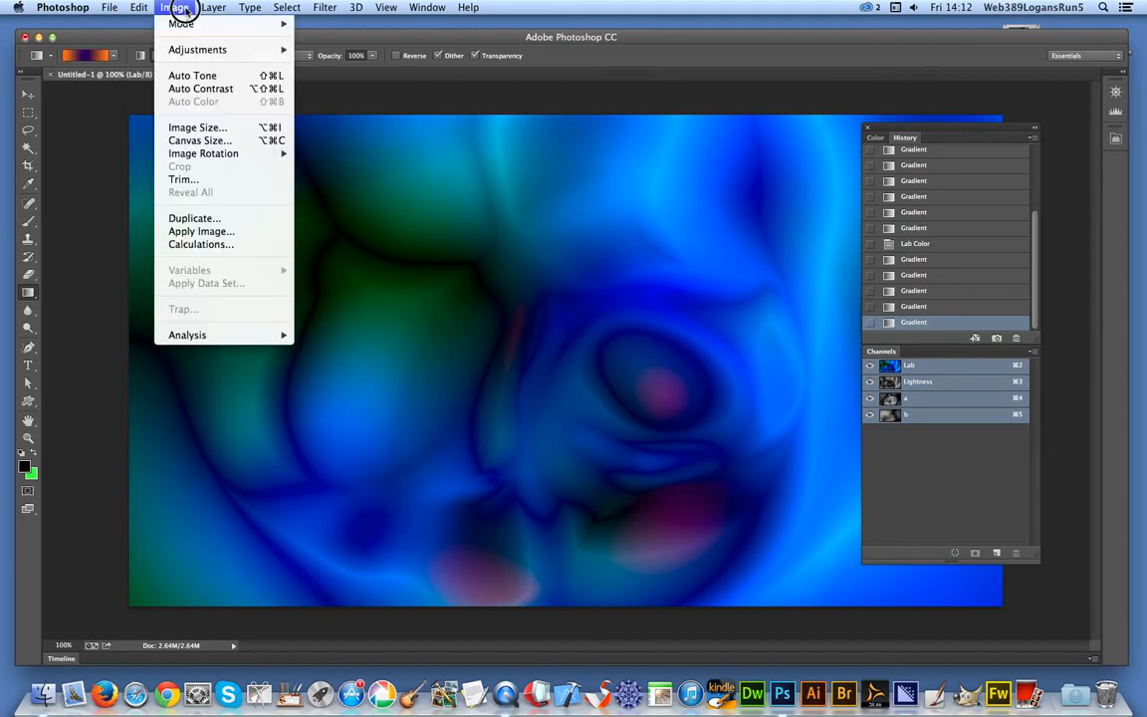
pyautogui.moveTo(184, 22)
pyautogui.click(337, 93)
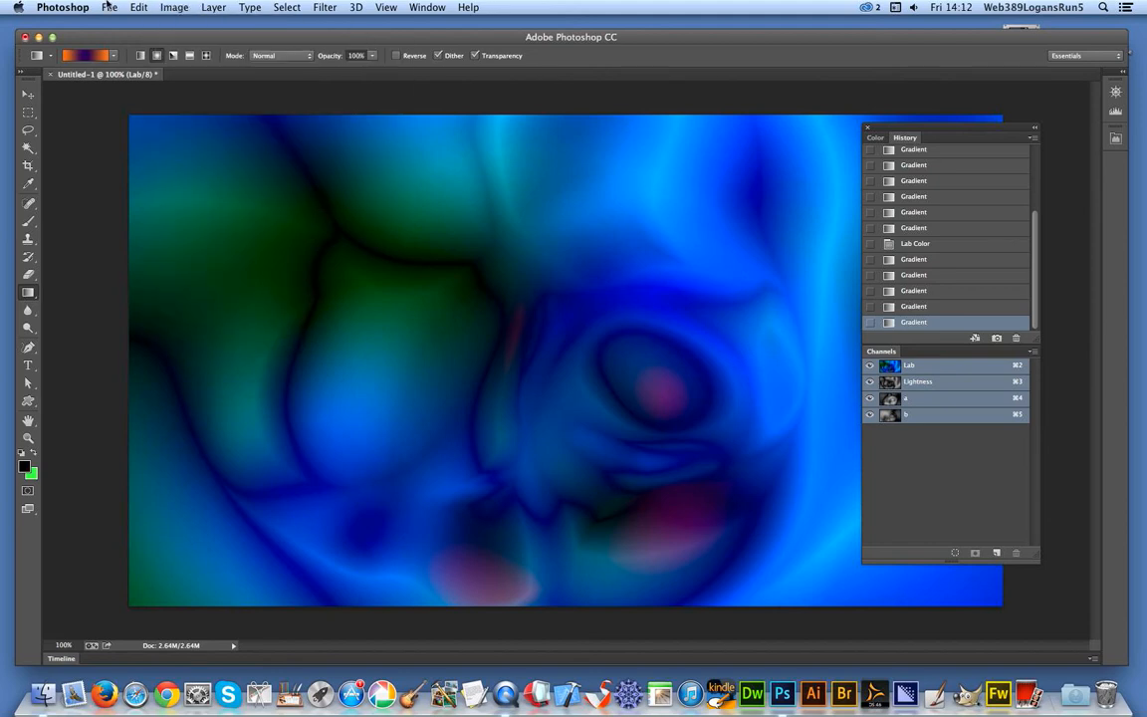
pyautogui.click(657, 289)
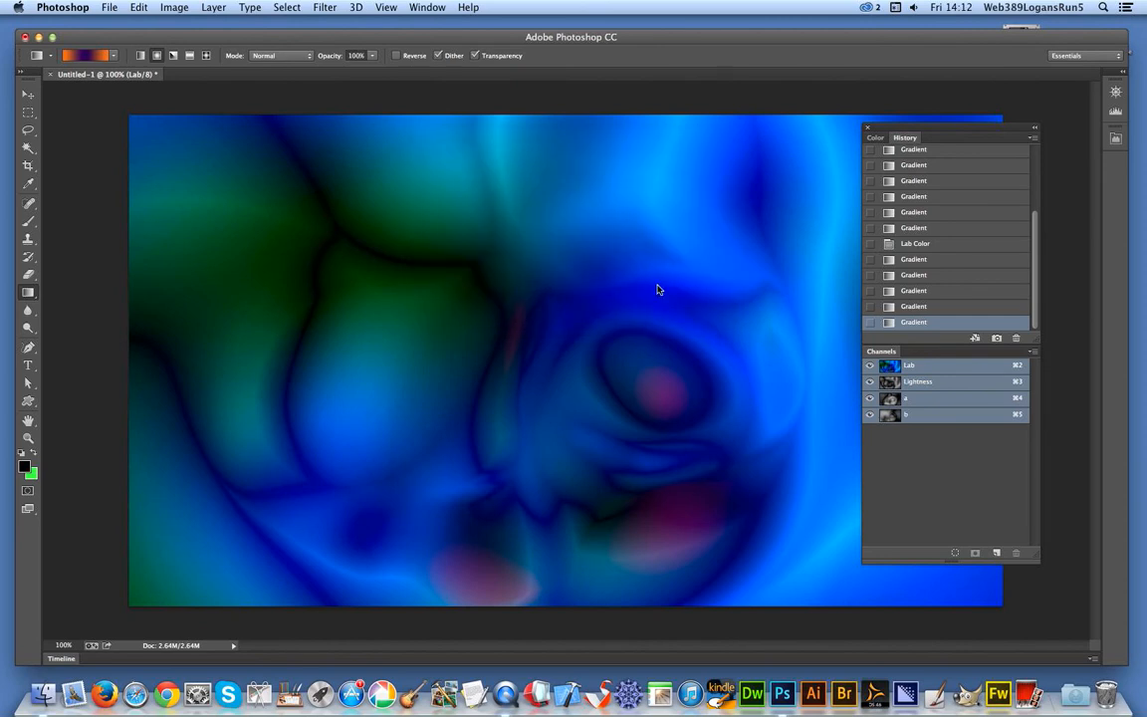
# Fill the whole canvas with white.
pyautogui.click(138, 9)
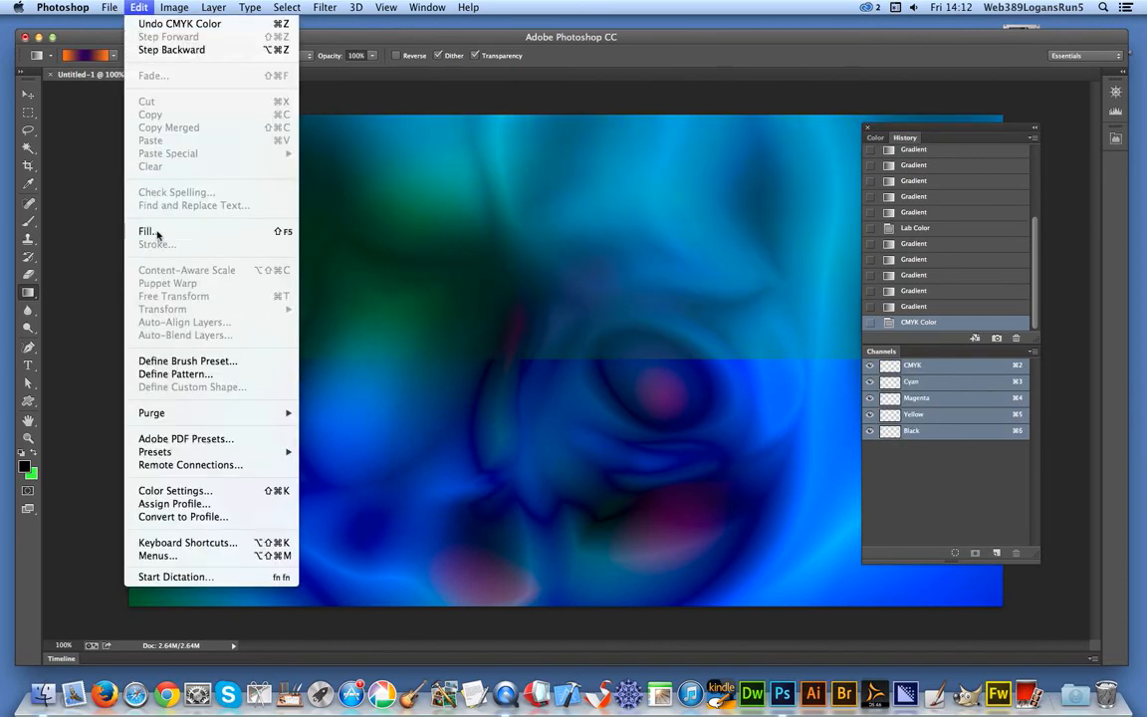
pyautogui.click(78, 230)
pyautogui.click(659, 265)
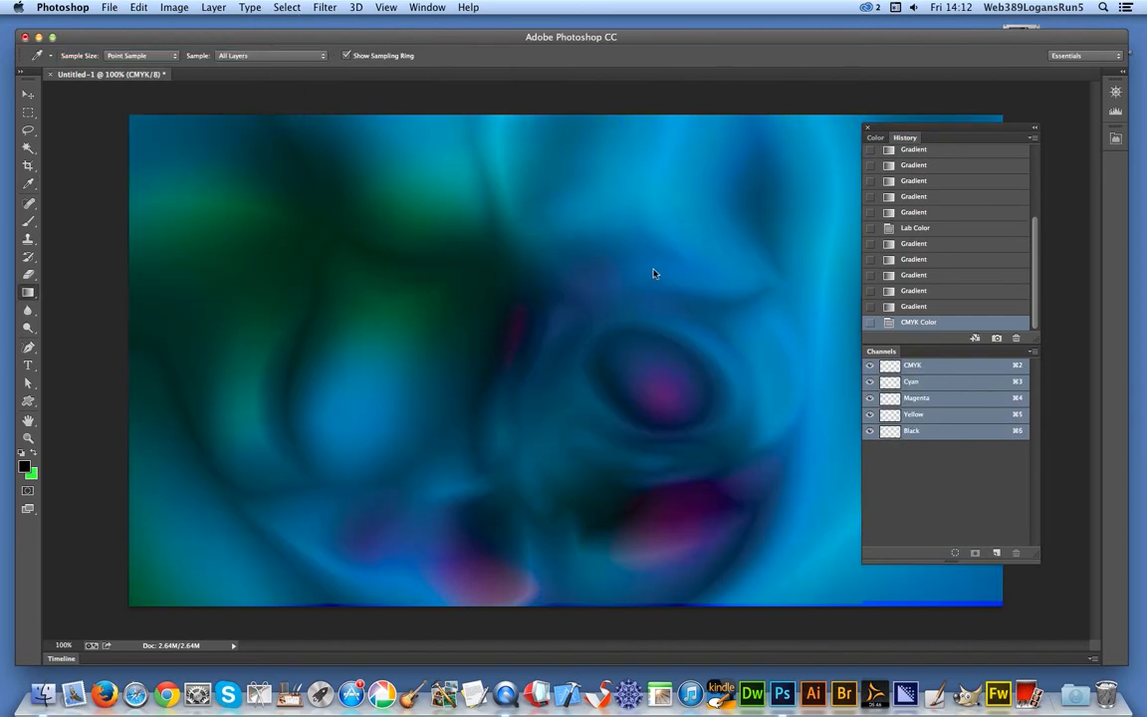
# Draw one large radial Difference gradient in the Cyan channel from the lower right and one in the Magenta channel from the lower left.
pyautogui.press('g')
pyautogui.click(912, 382)
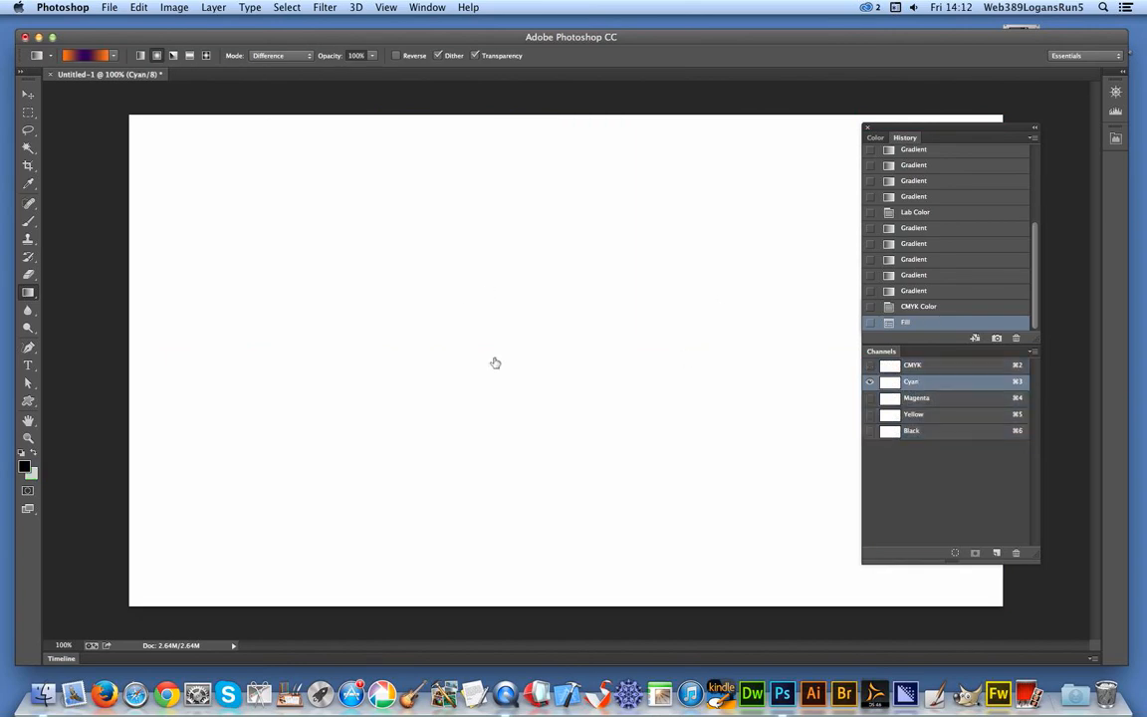
pyautogui.moveTo(687, 442); pyautogui.dragTo(379, 221)
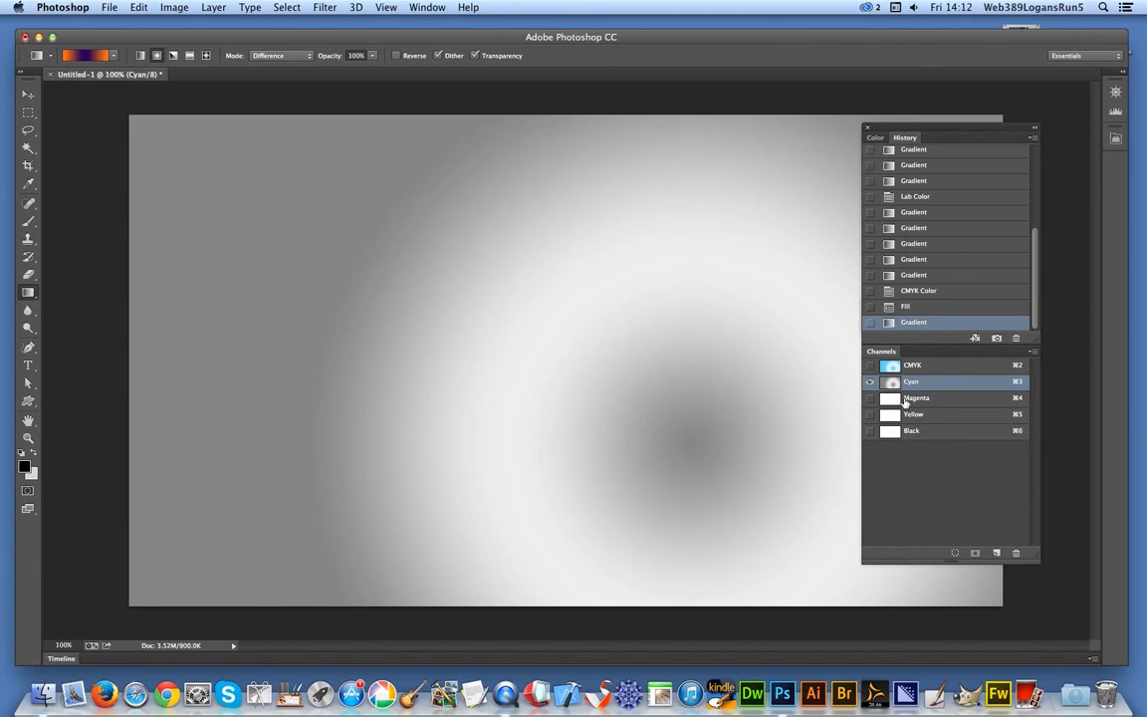
pyautogui.click(912, 397)
pyautogui.moveTo(431, 435); pyautogui.dragTo(673, 238)
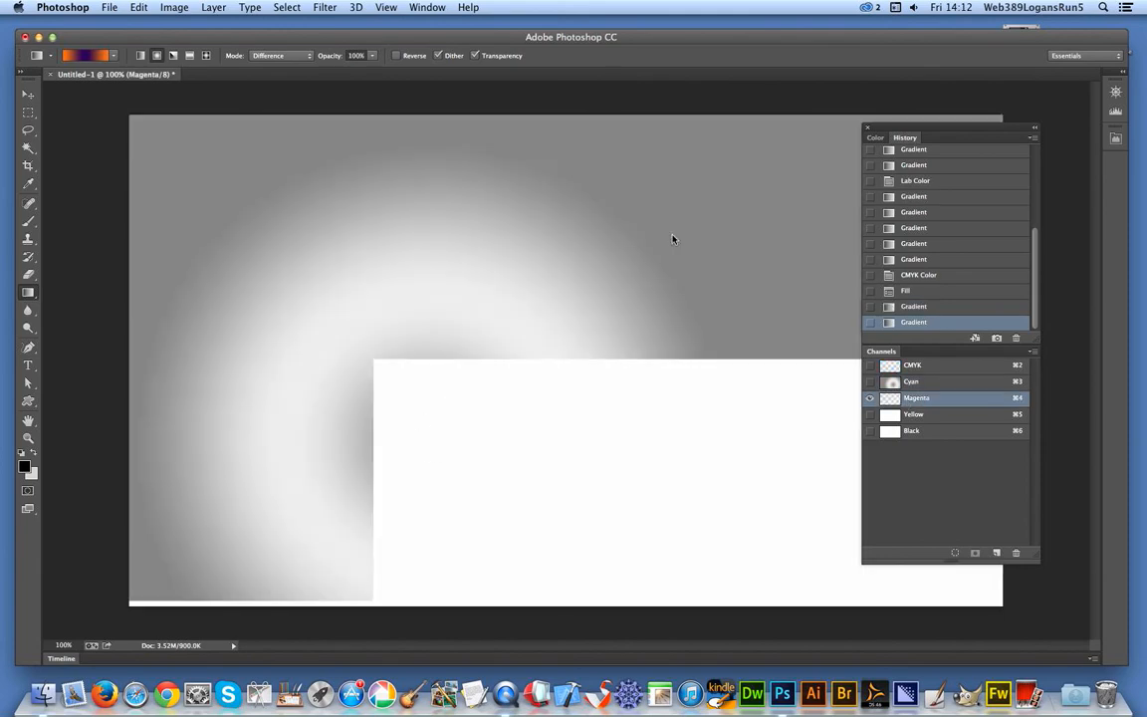
# Draw two overlapping radial Difference gradients in the Yellow channel, starting right of the canvas centre, and display the CMYK composite.
pyautogui.click(297, 56)
pyautogui.scroll(5, 277, 99)
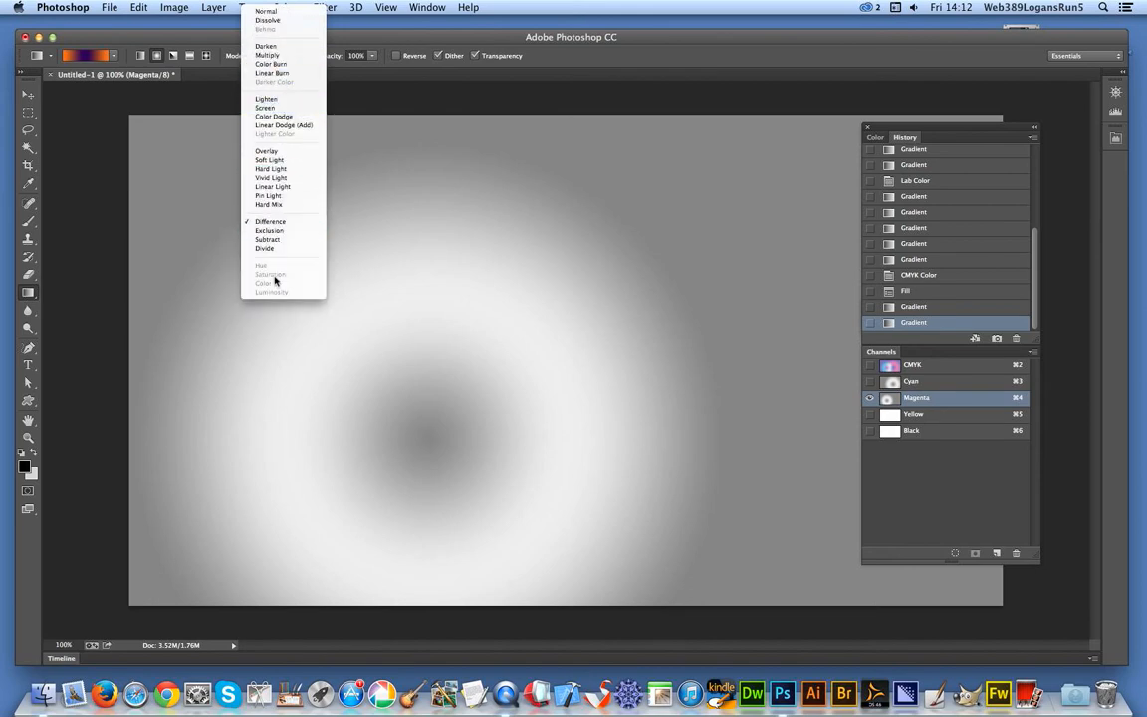
pyautogui.click(958, 417)
pyautogui.click(931, 414)
pyautogui.moveTo(715, 455)
pyautogui.mouseDown()
pyautogui.moveTo(533, 203)
pyautogui.moveTo(578, 228)
pyautogui.mouseUp()
pyautogui.moveTo(709, 285); pyautogui.dragTo(409, 301)
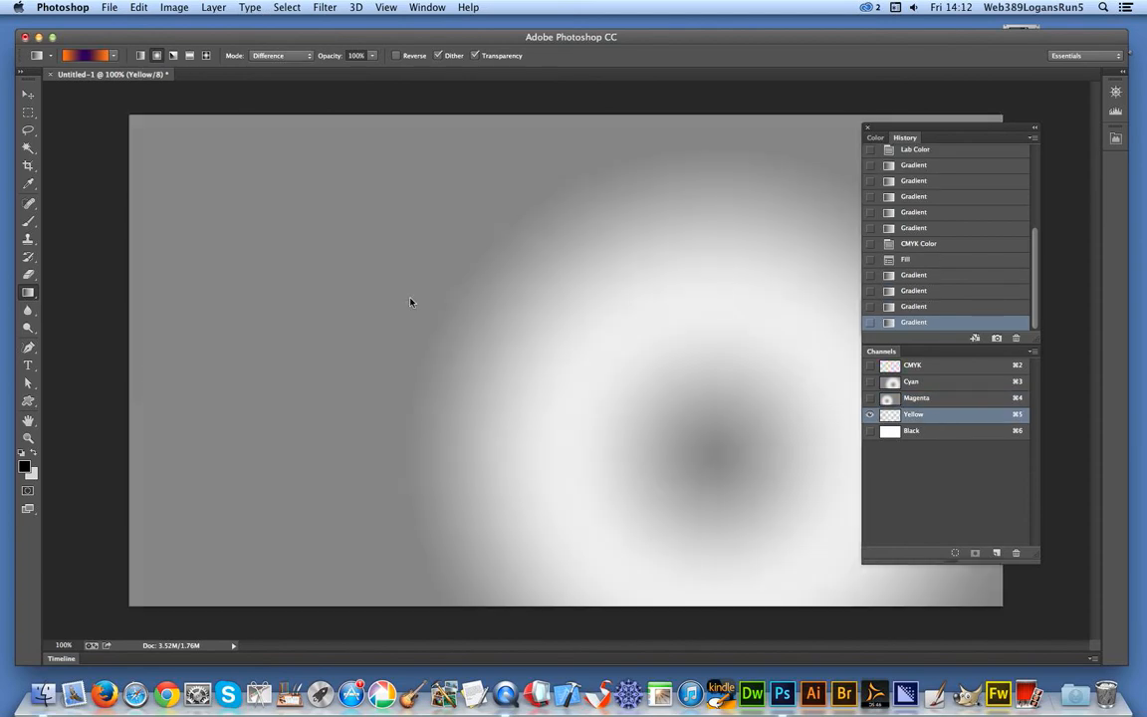
pyautogui.click(949, 369)
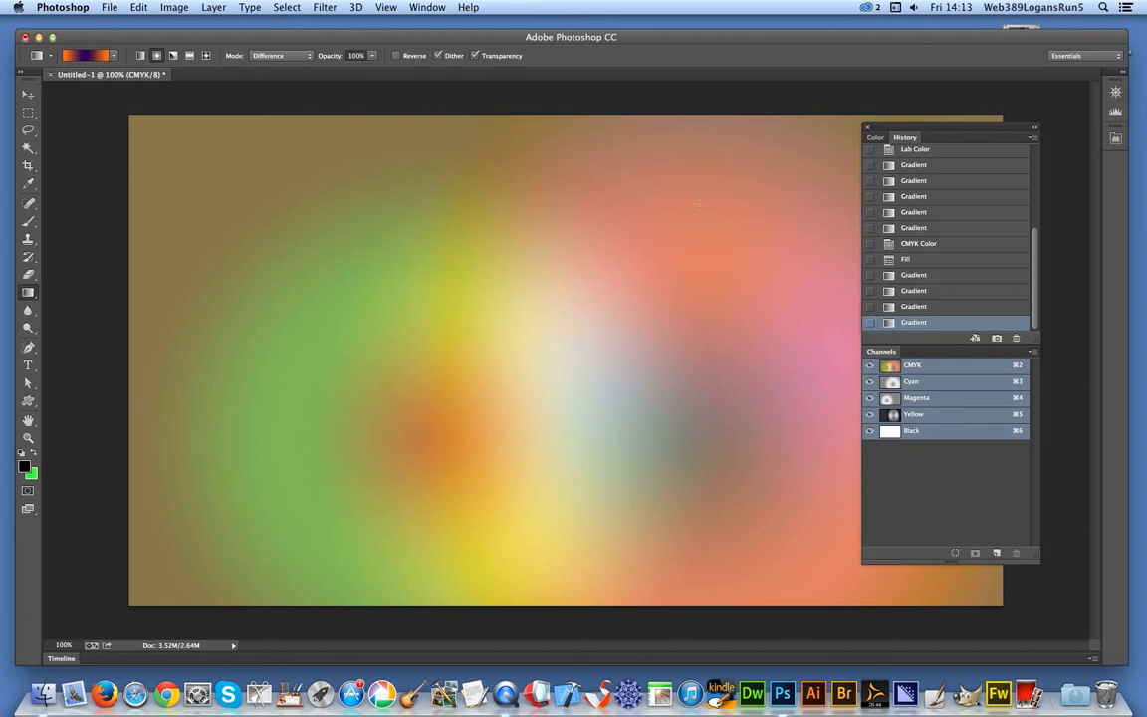
# Draw a radial Difference gradient in the Black channel and display the CMYK composite.
pyautogui.click(881, 430)
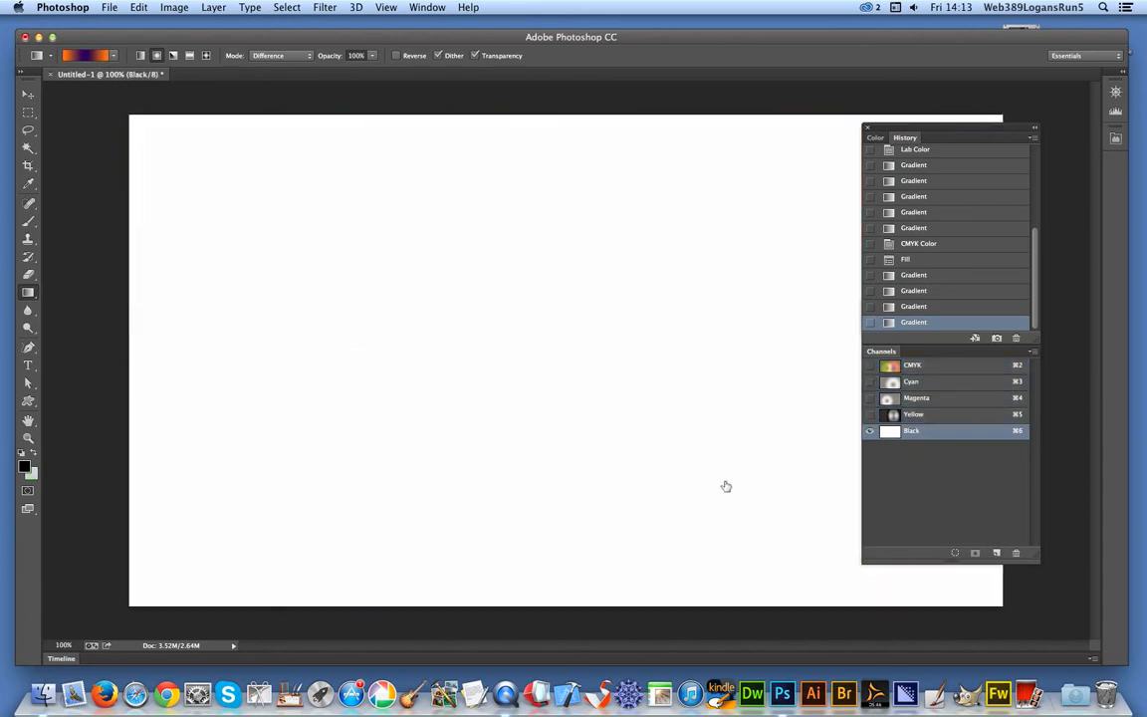
pyautogui.click(946, 366)
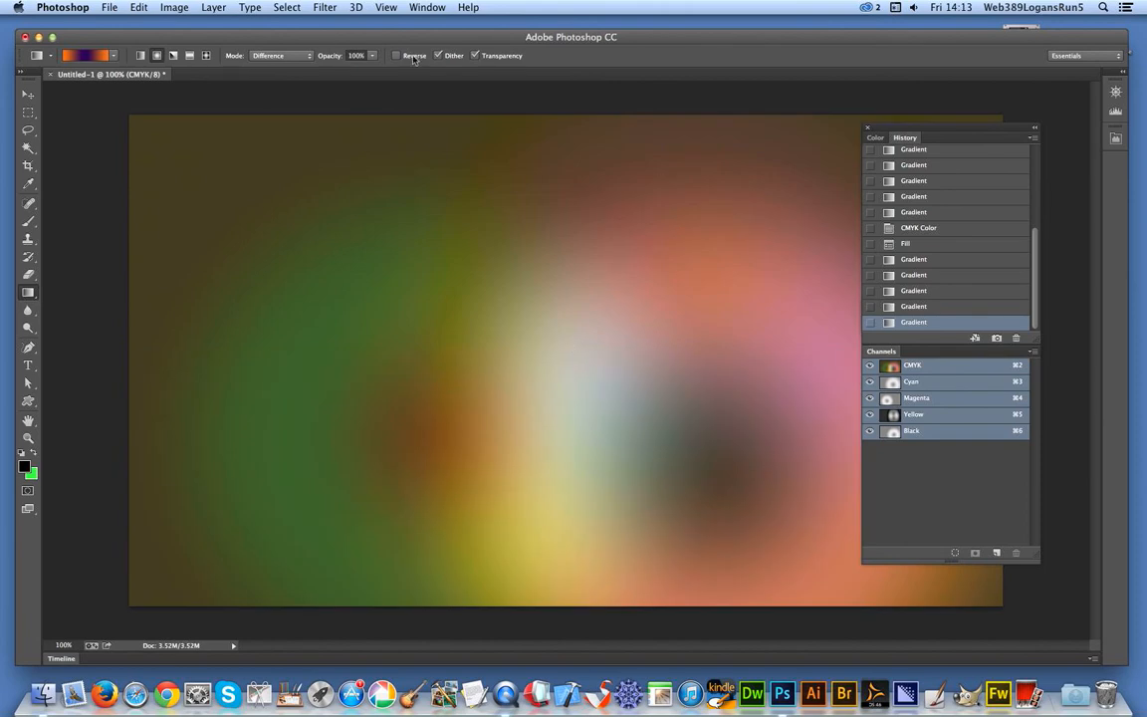
# Convert the image to 16 Bits/Channel.
pyautogui.click(177, 7)
pyautogui.moveTo(195, 24)
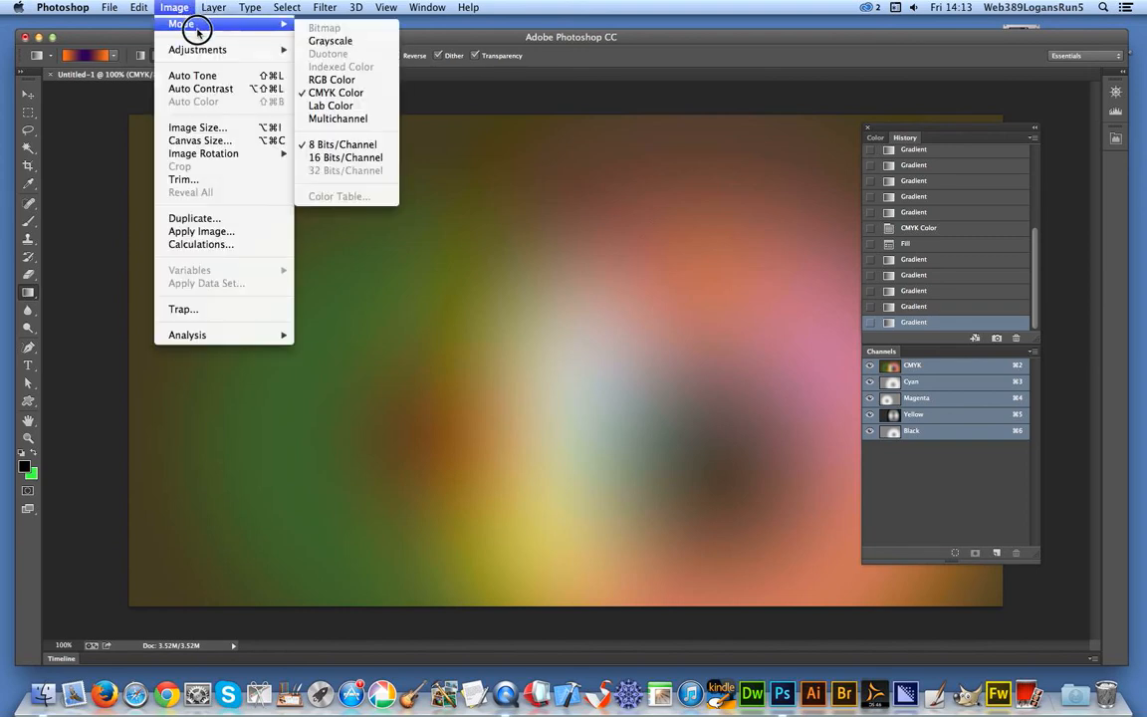
pyautogui.click(354, 161)
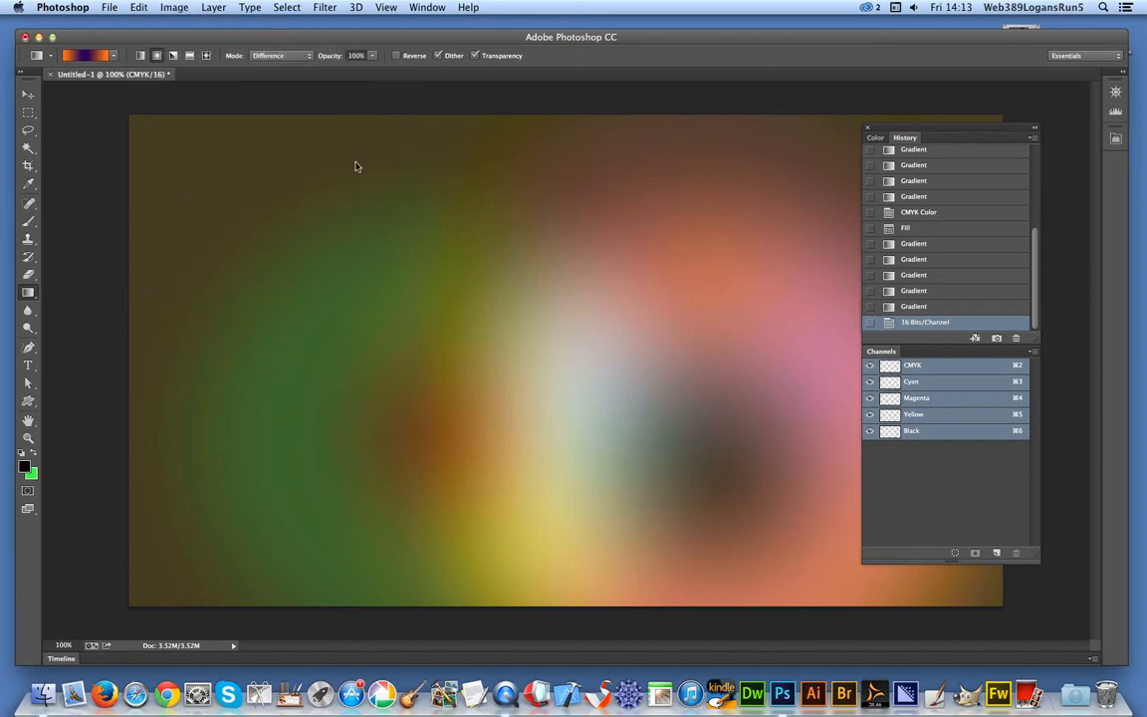
# Keep the Difference blend mode and draw a radial gradient on the CMYK composite from just below the canvas centre toward the upper left.
pyautogui.click(284, 56)
pyautogui.scroll(6, 291, 110)
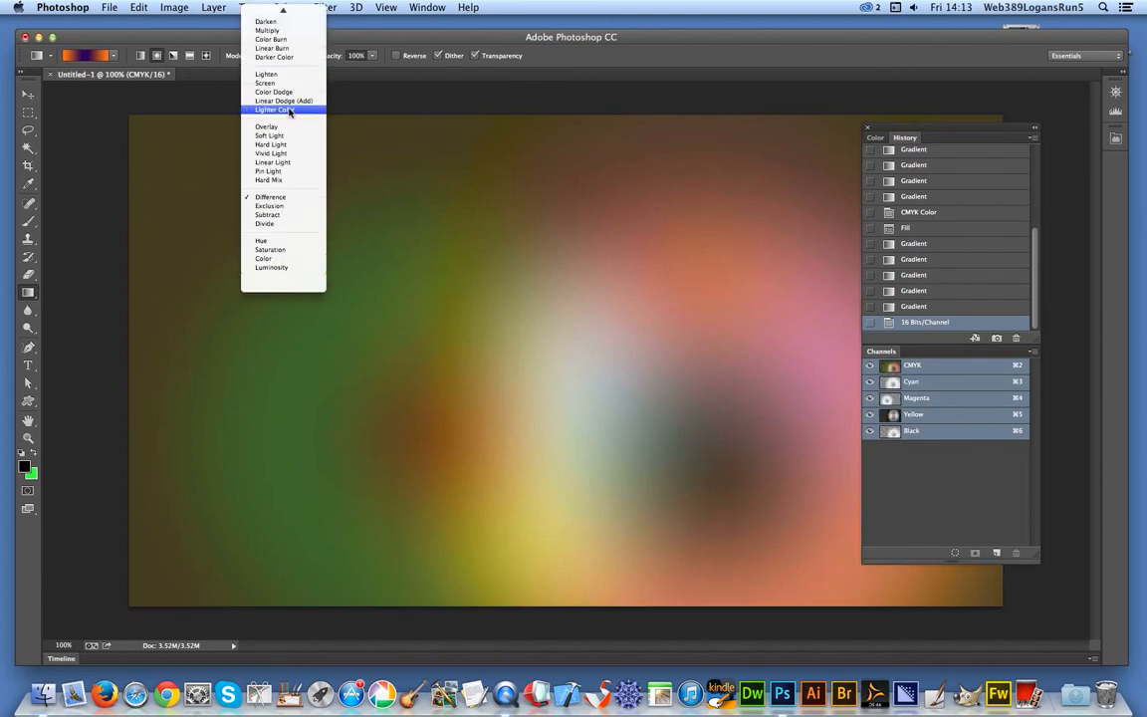
pyautogui.click(545, 325)
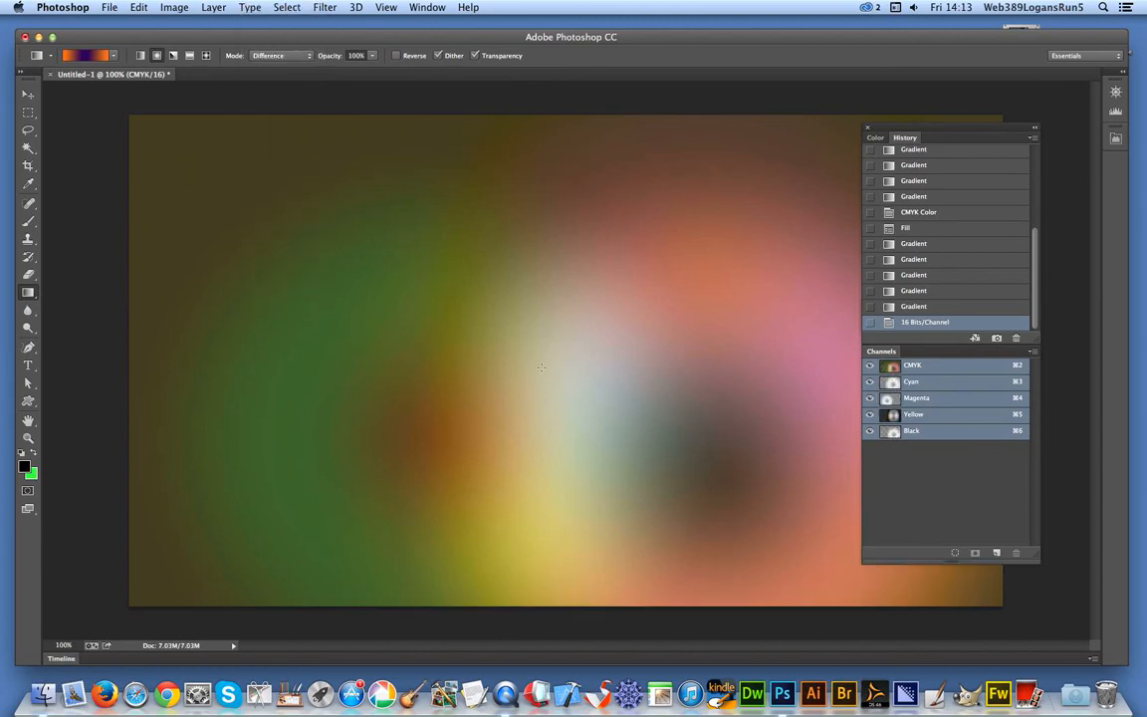
pyautogui.moveTo(611, 419); pyautogui.dragTo(448, 265)
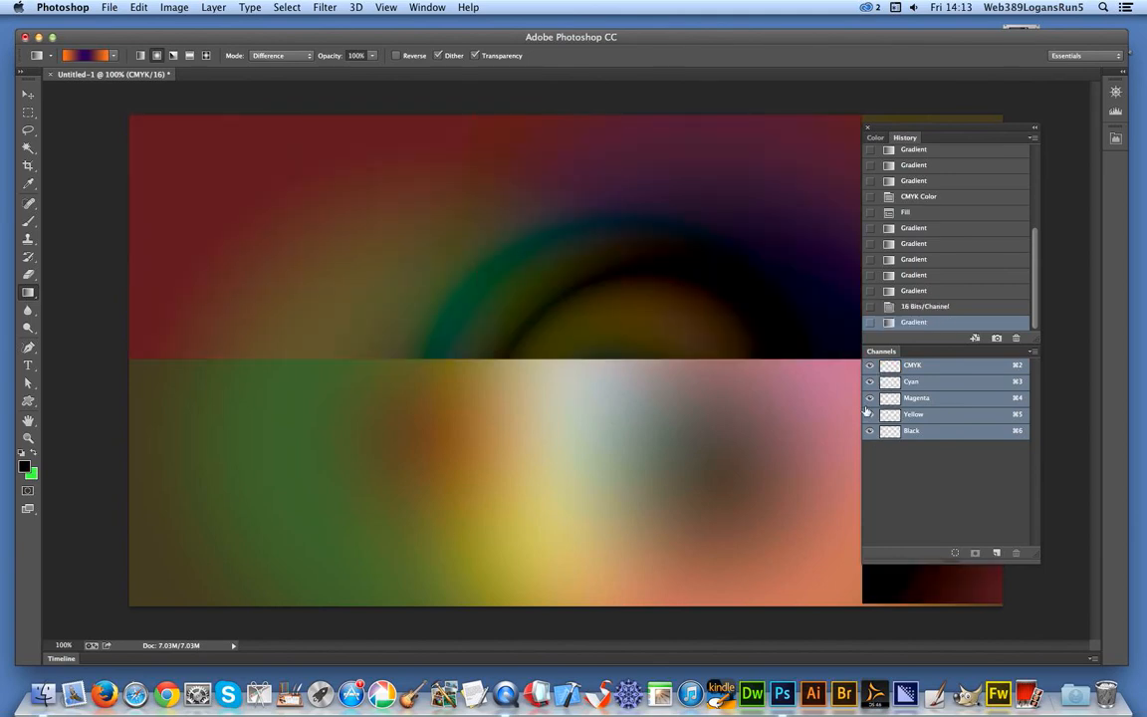
# Add a radial Difference gradient to the Cyan channel from near the canvas centre toward the upper left.
pyautogui.click(951, 384)
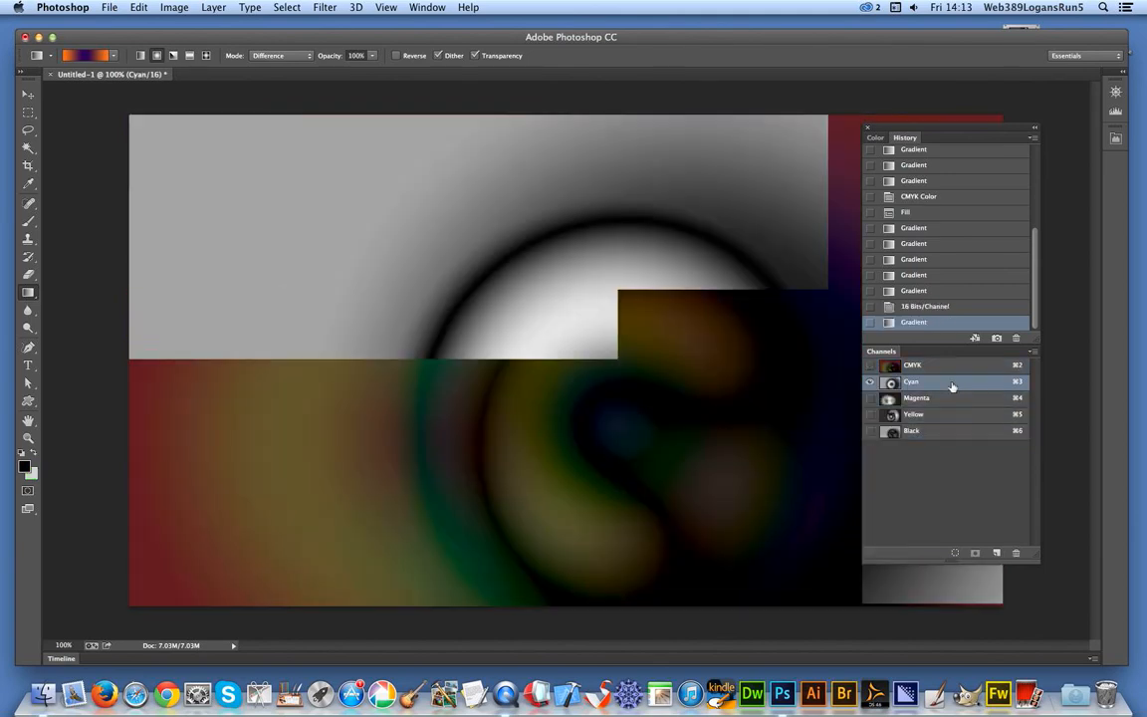
pyautogui.click(275, 56)
pyautogui.scroll(5, 289, 129)
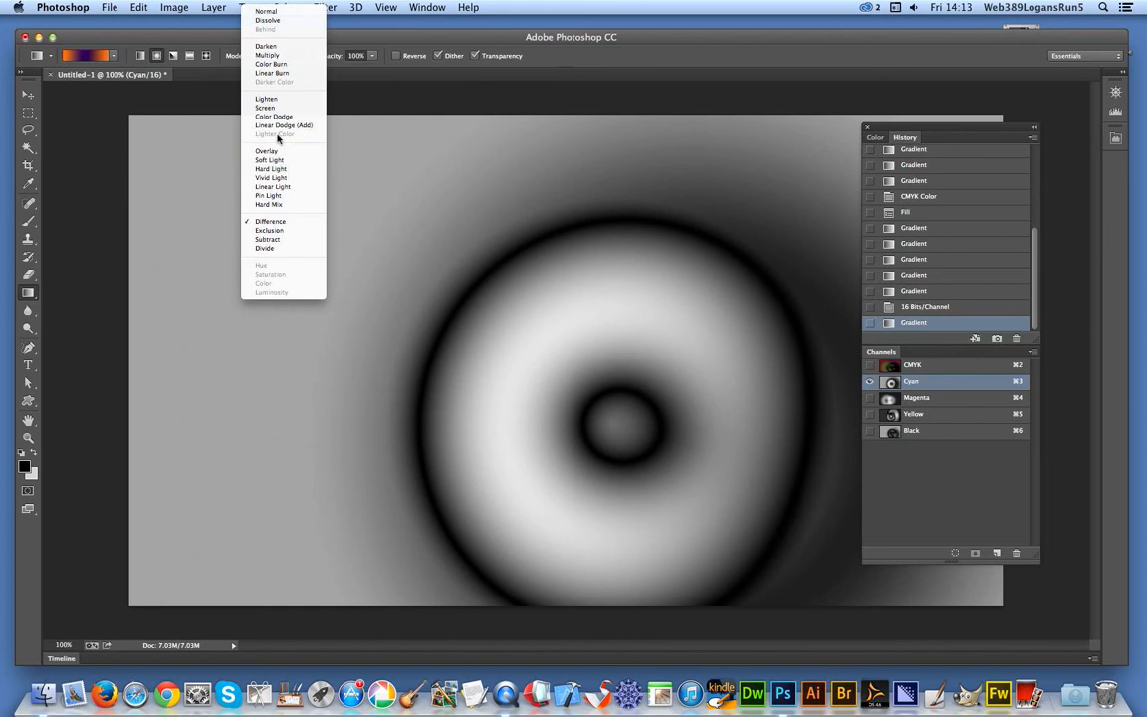
pyautogui.click(696, 480)
pyautogui.moveTo(530, 354); pyautogui.dragTo(406, 234)
# Add one radial Difference gradient to each of the Magenta and Yellow channels and display the CMYK composite.
pyautogui.click(908, 398)
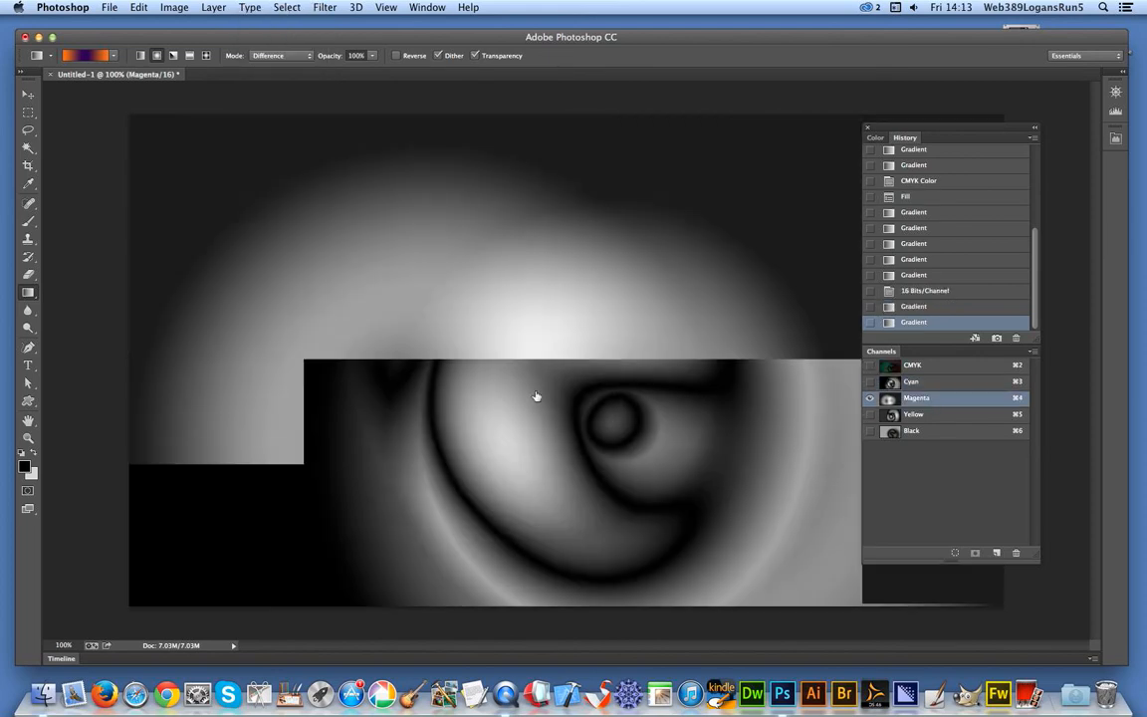
pyautogui.moveTo(517, 368); pyautogui.dragTo(575, 156)
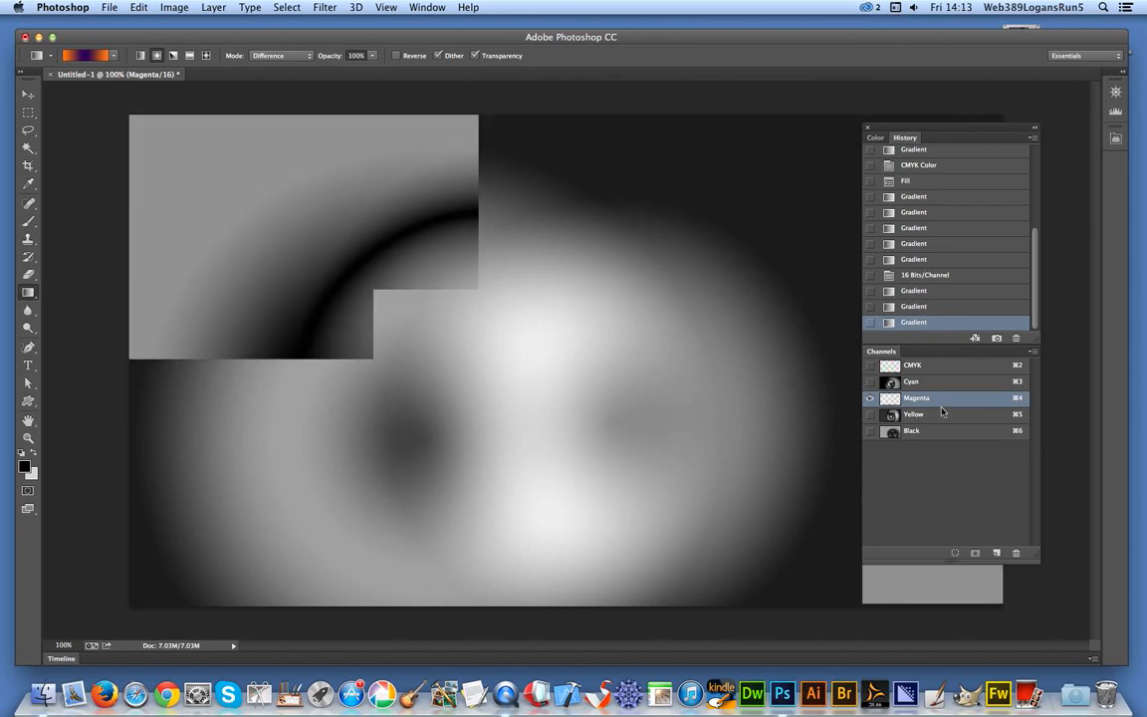
pyautogui.click(927, 417)
pyautogui.moveTo(773, 474); pyautogui.dragTo(613, 182)
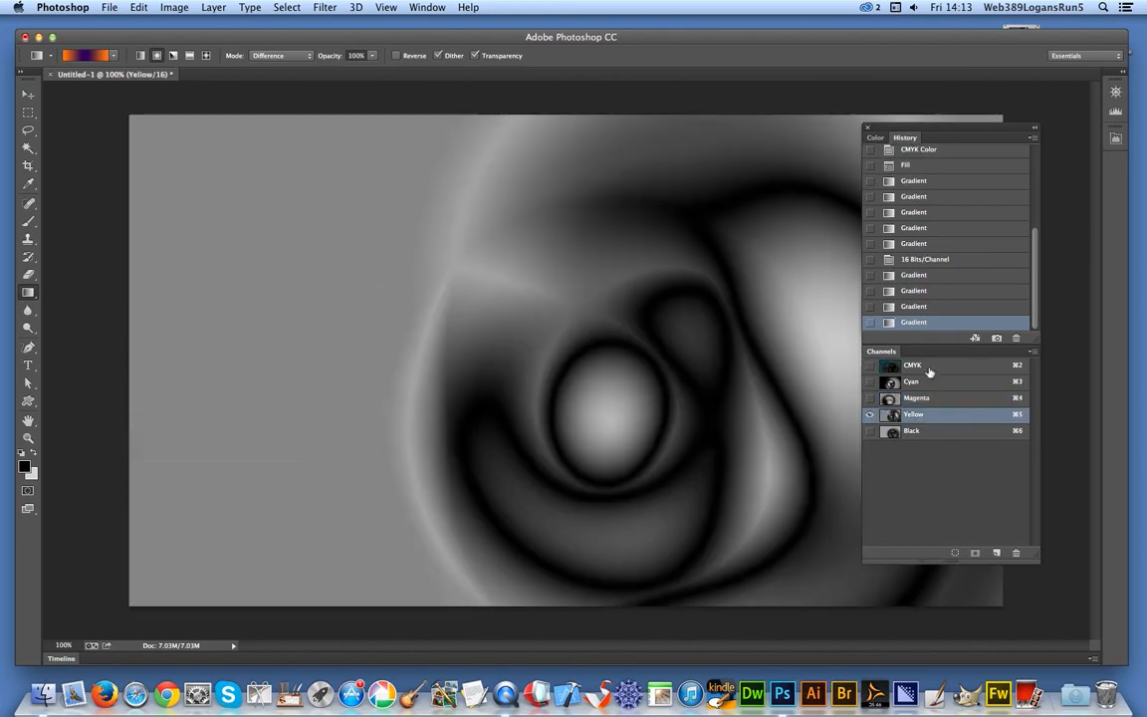
pyautogui.click(926, 366)
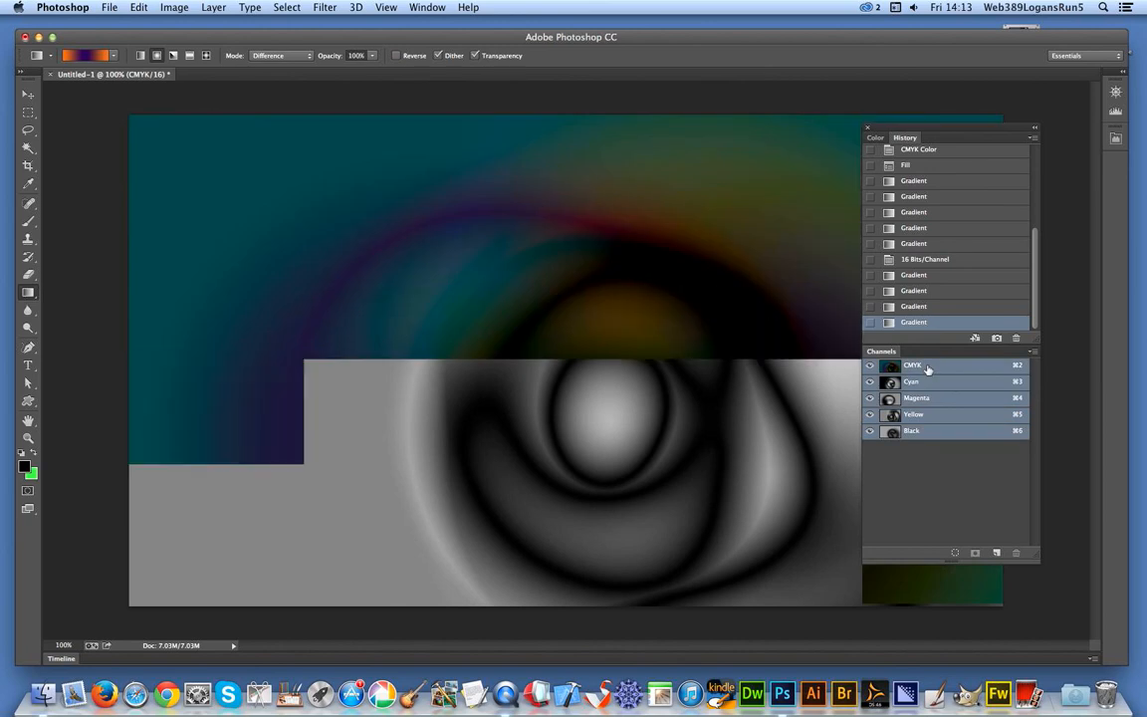
# Apply Auto Tone to the CMYK image.
pyautogui.click(174, 7)
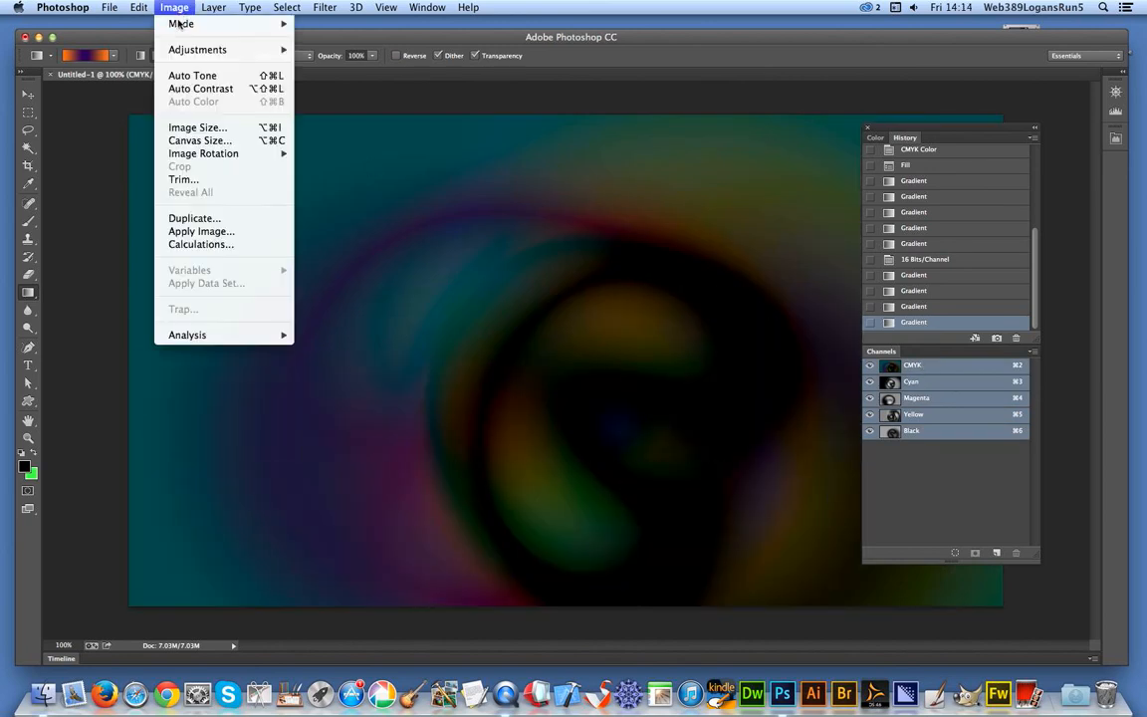
pyautogui.click(194, 75)
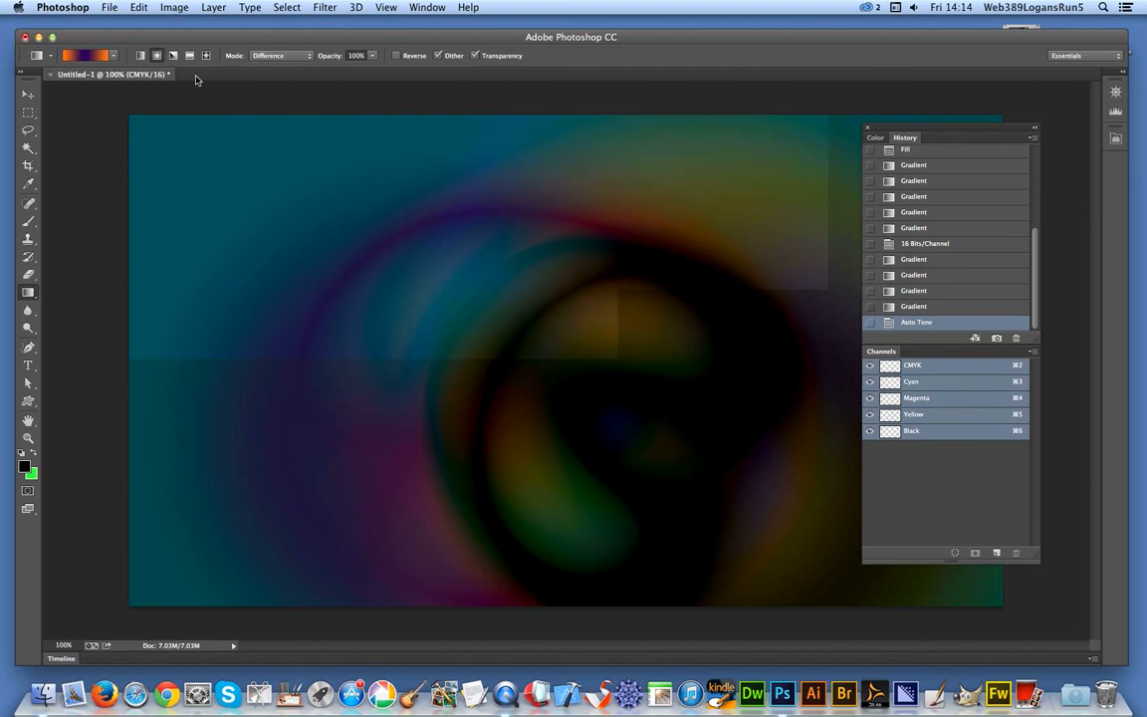